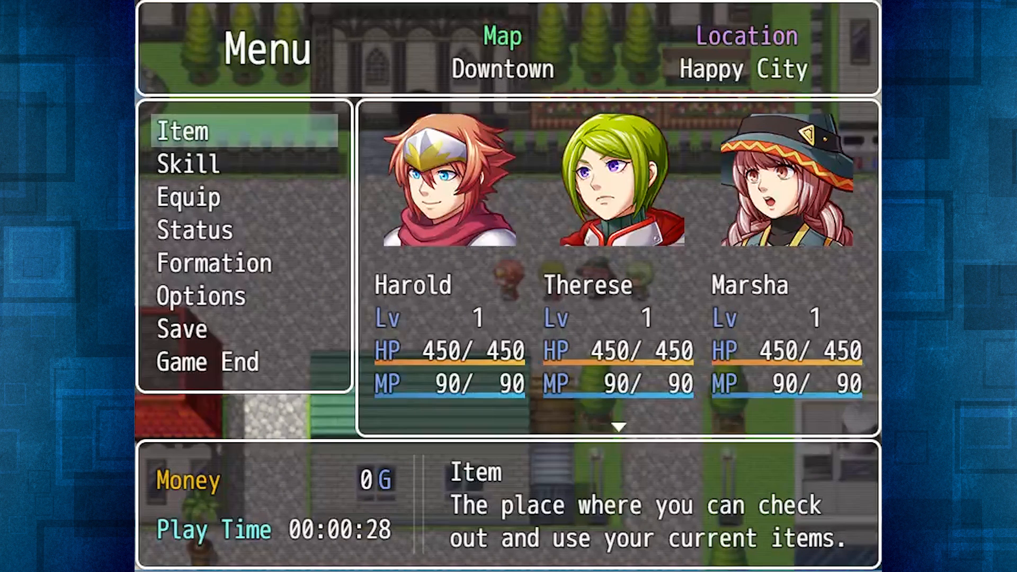
Browse the in-game menu commands from Item down to Options to see their descriptions.
{"action": "key", "text": "Down"}
{"action": "key", "text": "Down"}
{"action": "key", "text": "Down"}
{"action": "key", "text": "Down"}
{"action": "key", "text": "Down"}
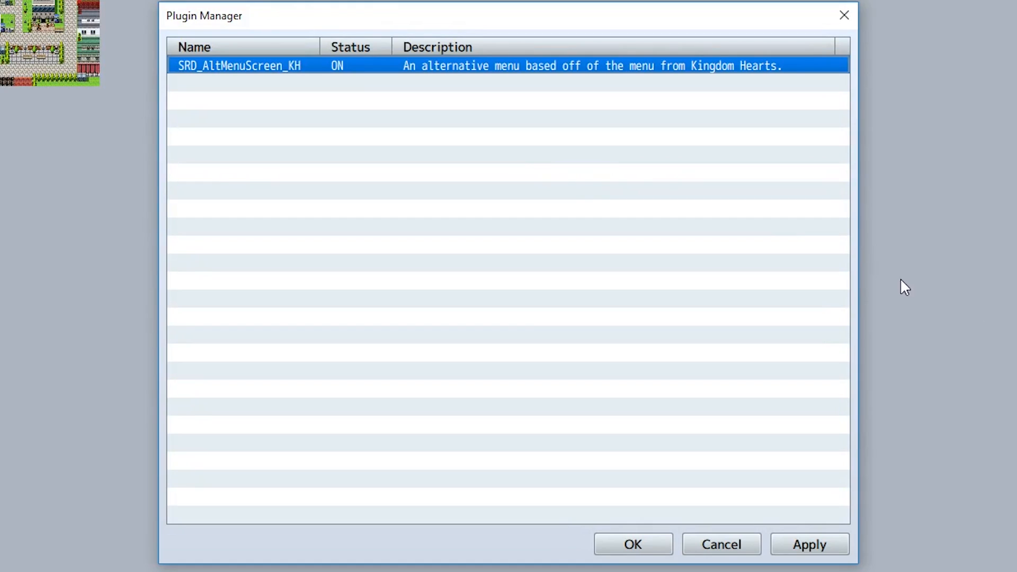
Open the settings of the SRD_AltMenuScreen_KH plugin and set the Use Transition parameter to false.
{"action": "double_click", "coordinate": [376, 71]}
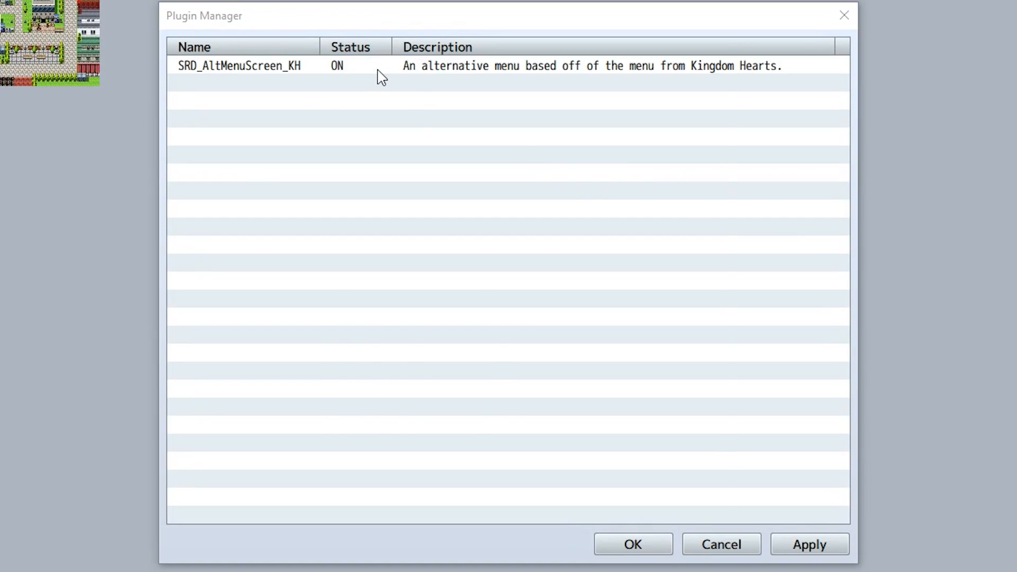
{"action": "left_click_drag", "start_coordinate": [690, 312], "coordinate": [749, 347]}
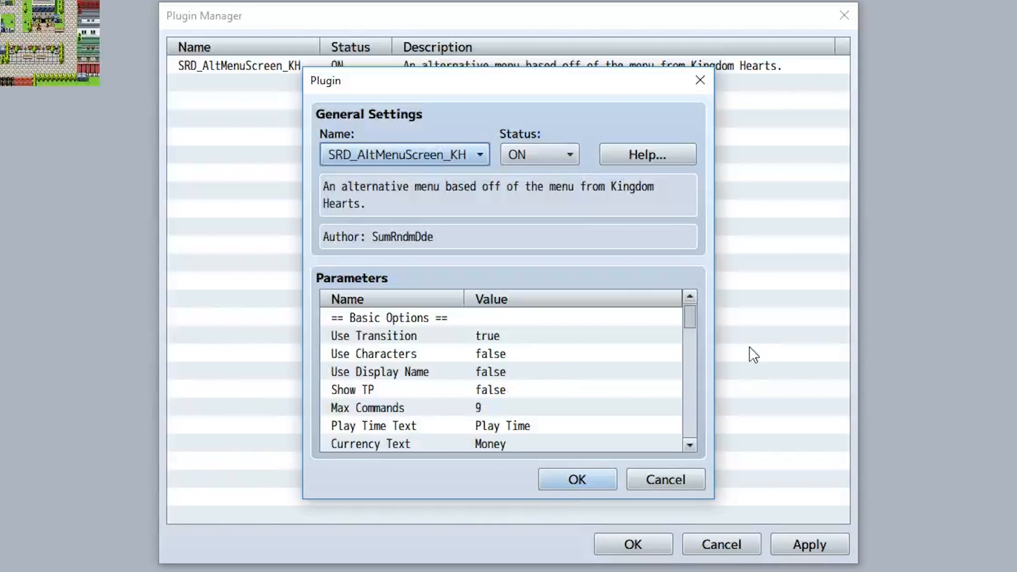
{"action": "left_click", "coordinate": [543, 337]}
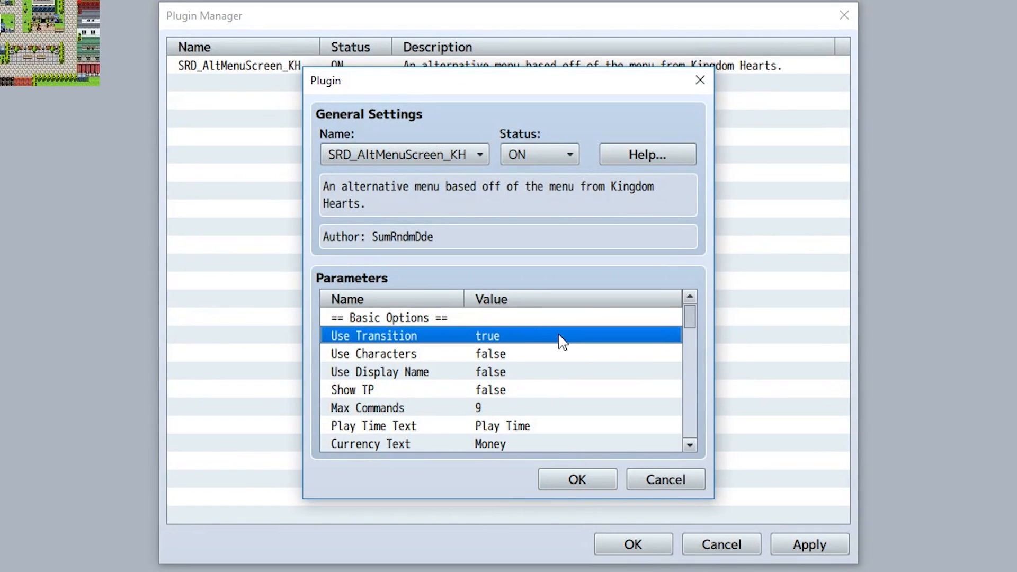
{"action": "double_click", "coordinate": [554, 338]}
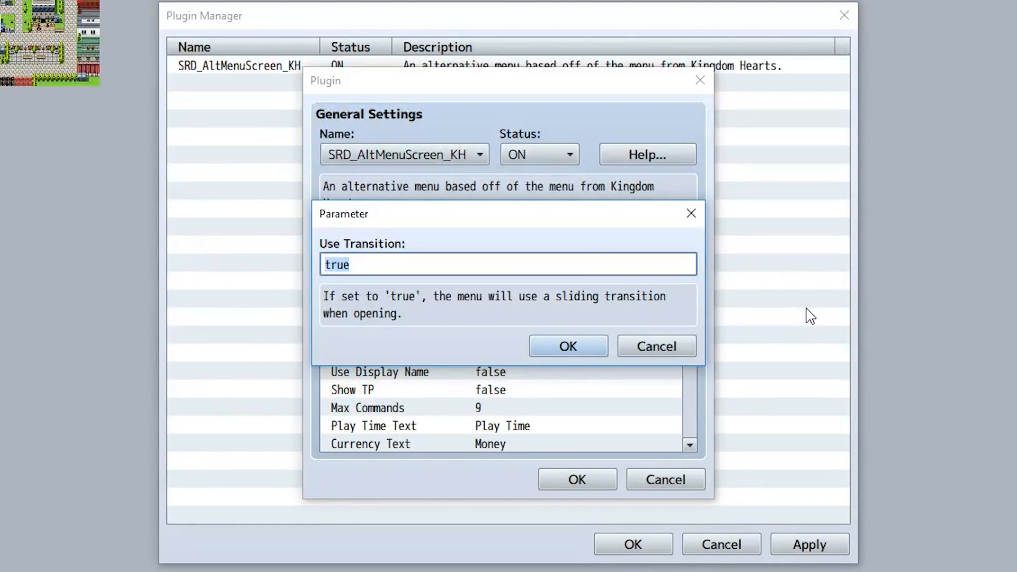
{"action": "type", "text": "false"}
{"action": "left_click", "coordinate": [567, 346]}
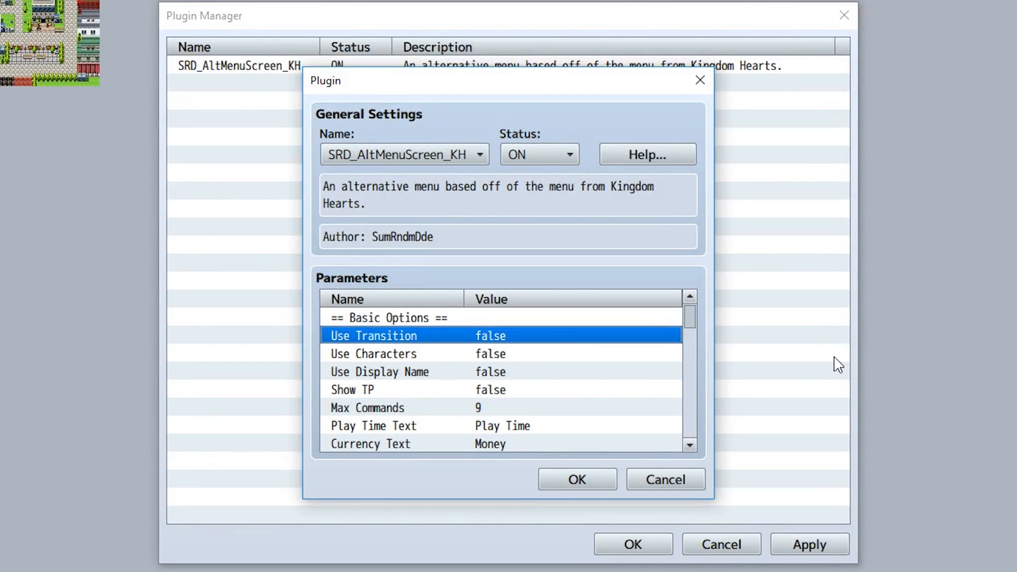
Set the Use Characters parameter to true so the menu uses overworld sprites.
{"action": "double_click", "coordinate": [586, 354]}
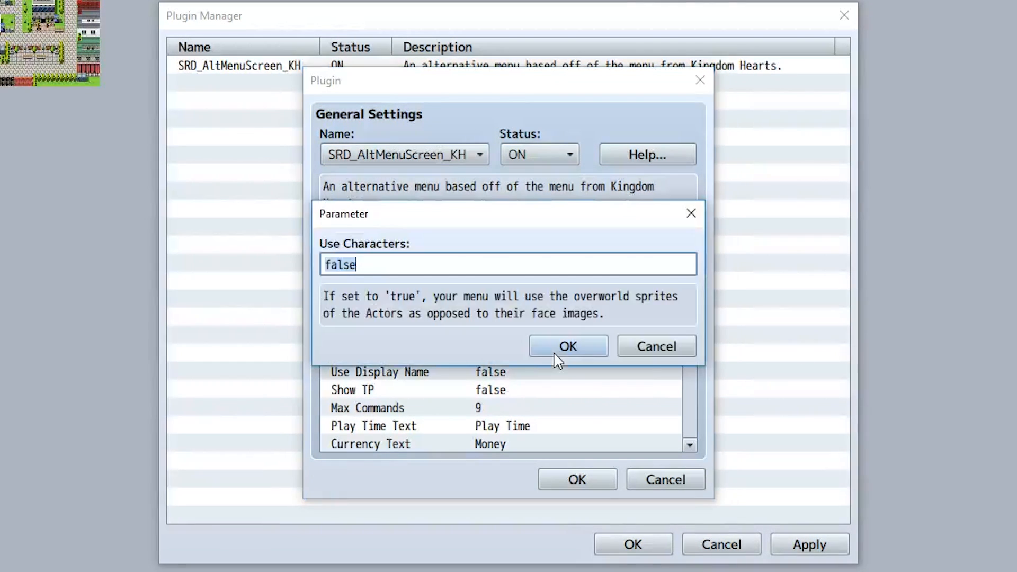
{"action": "type", "text": "true"}
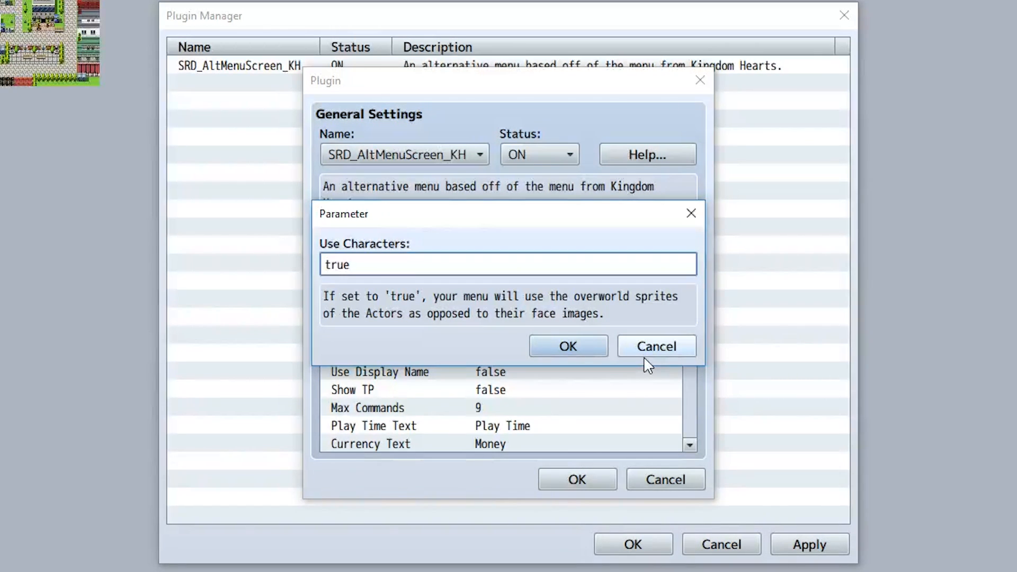
{"action": "left_click", "coordinate": [645, 355]}
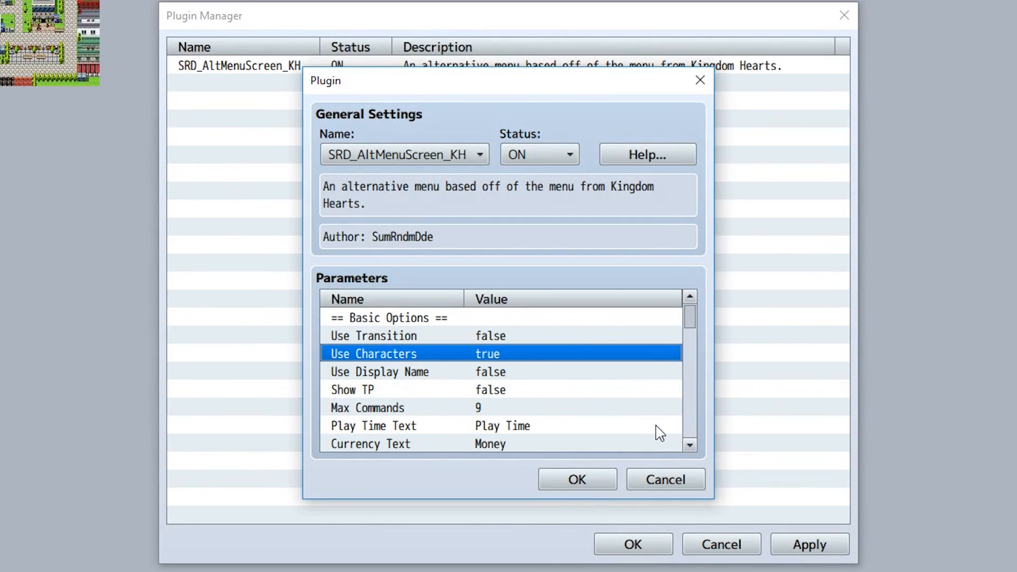
Review the Use Display Name parameter and accept the plugin settings, closing the plugin manager.
{"action": "double_click", "coordinate": [522, 373]}
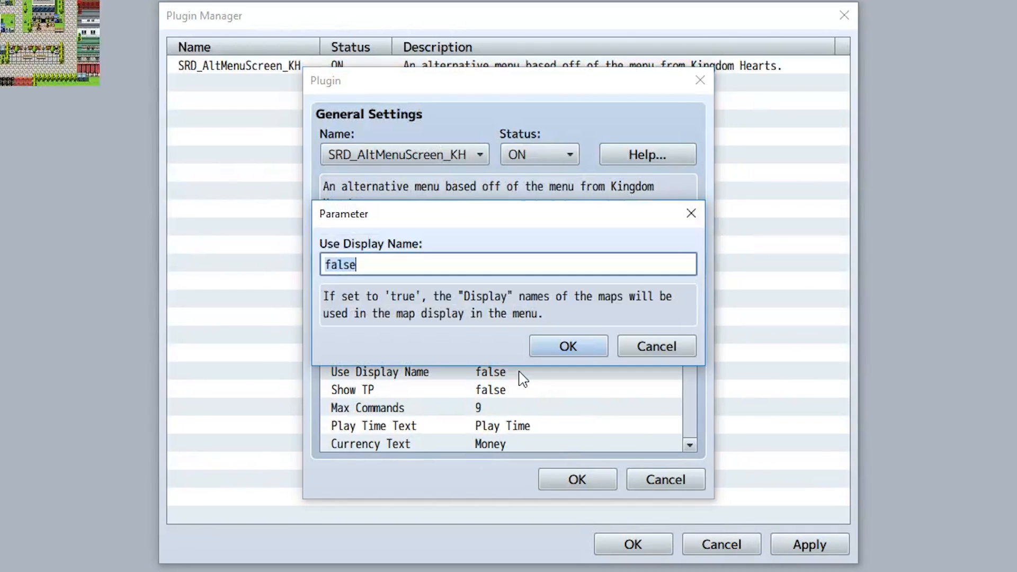
{"action": "left_click", "coordinate": [562, 352]}
{"action": "left_click", "coordinate": [582, 479]}
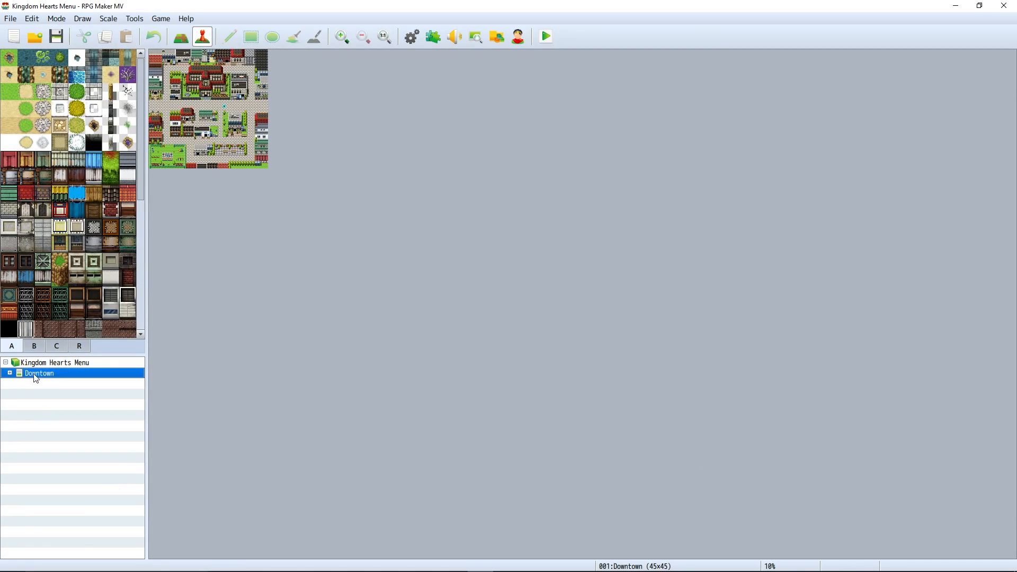
Open the Downtown map's properties and compare its Name and Display Name fields.
{"action": "right_click", "coordinate": [36, 379]}
{"action": "left_click", "coordinate": [50, 383]}
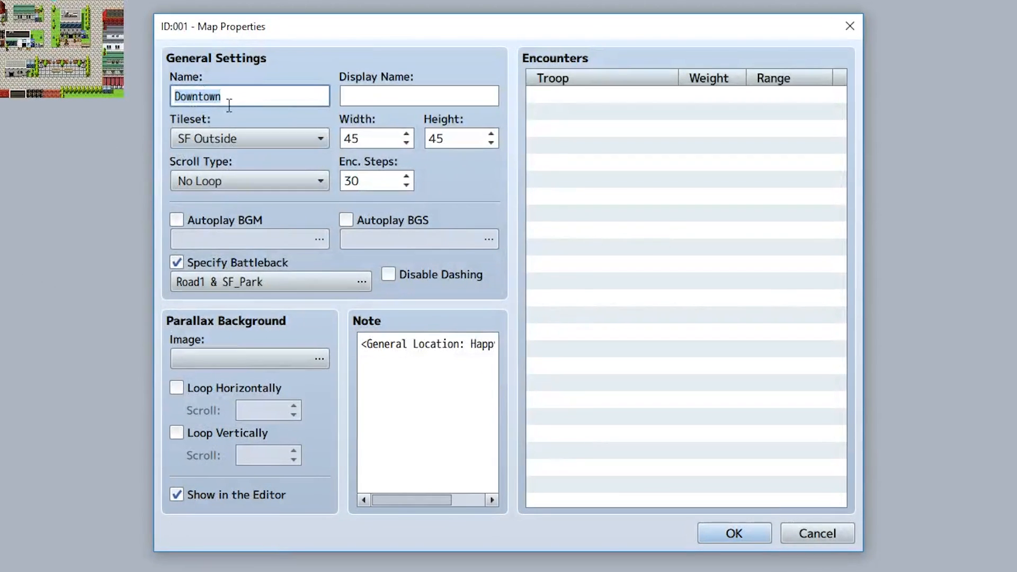
{"action": "left_click", "coordinate": [326, 158]}
{"action": "left_click_drag", "start_coordinate": [241, 98], "coordinate": [154, 96]}
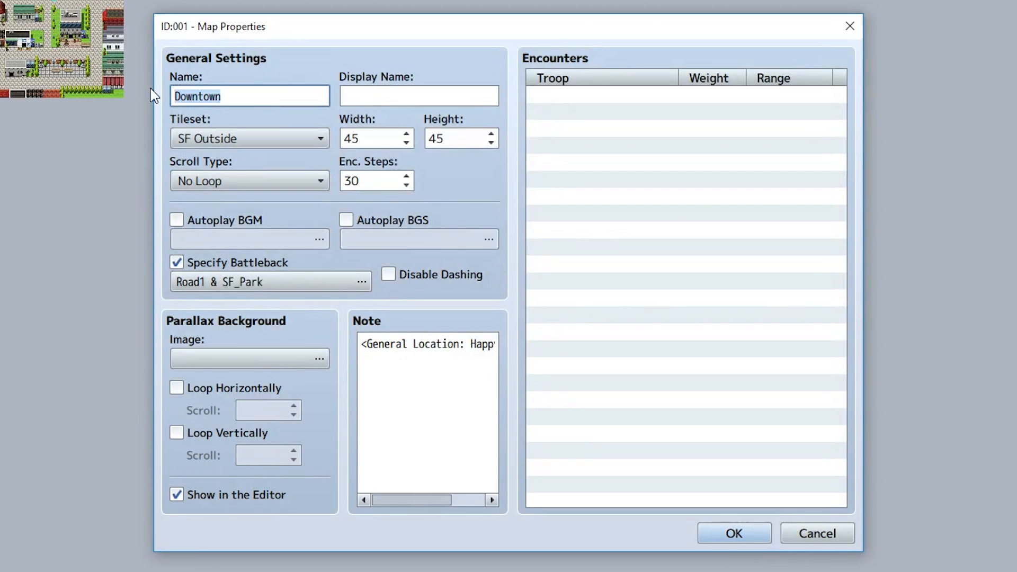
{"action": "left_click", "coordinate": [394, 94]}
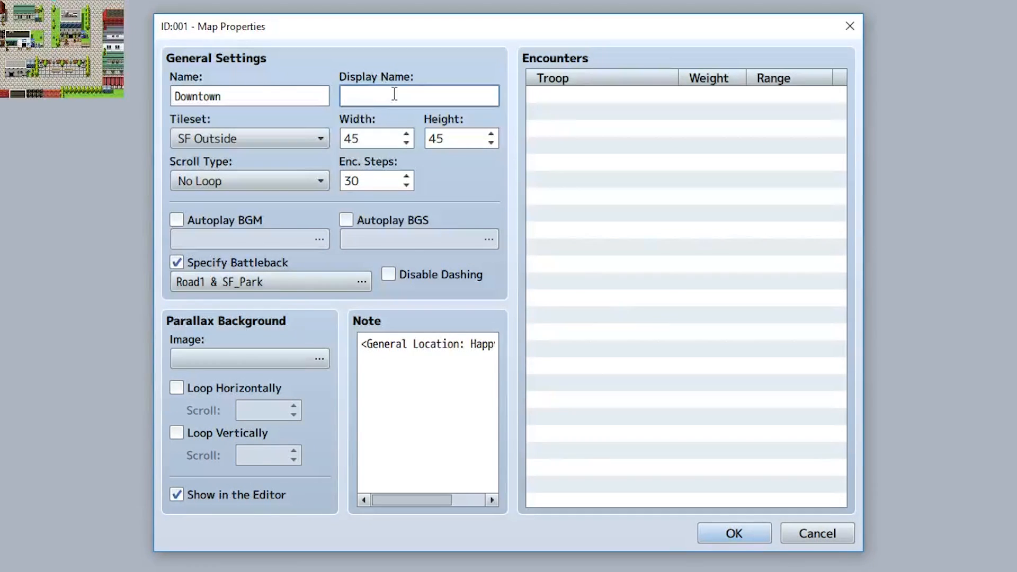
{"action": "double_click", "coordinate": [274, 100]}
{"action": "left_click", "coordinate": [183, 92]}
{"action": "double_click", "coordinate": [234, 93]}
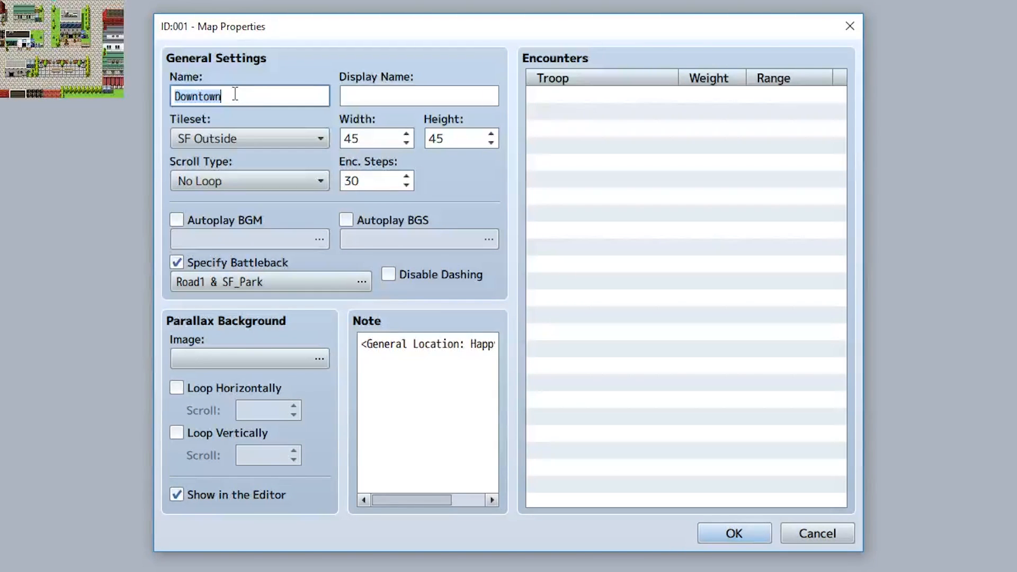
{"action": "left_click", "coordinate": [363, 97]}
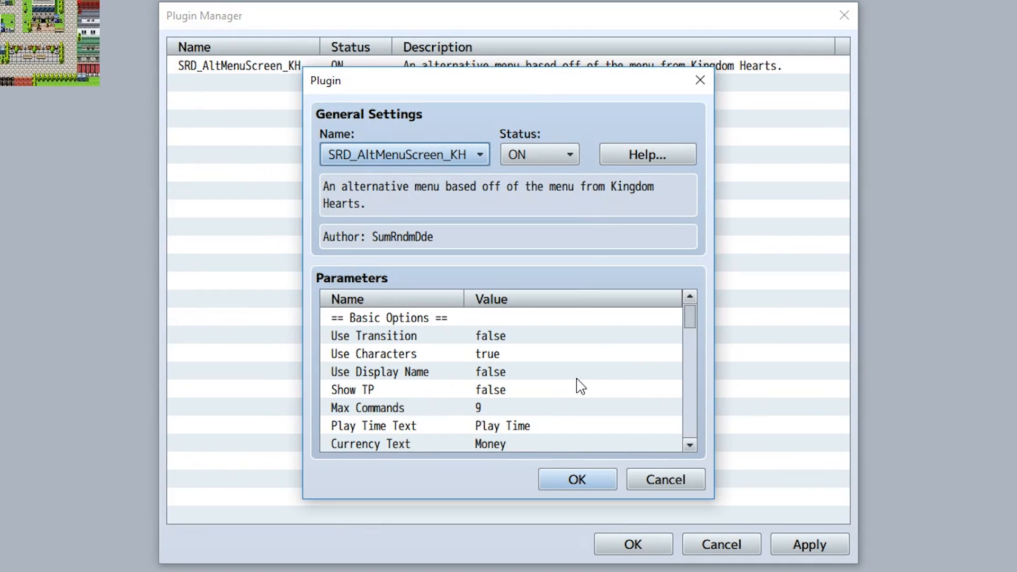
Review the Use Display Name parameter of the menu plugin and set Show TP to true.
{"action": "double_click", "coordinate": [527, 373]}
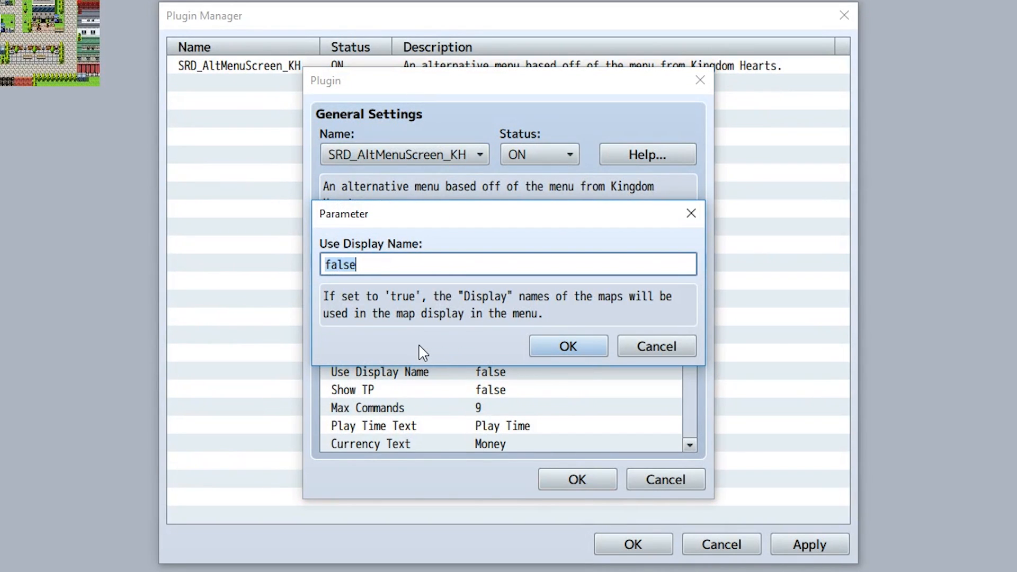
{"action": "left_click", "coordinate": [563, 347]}
{"action": "left_click", "coordinate": [518, 396]}
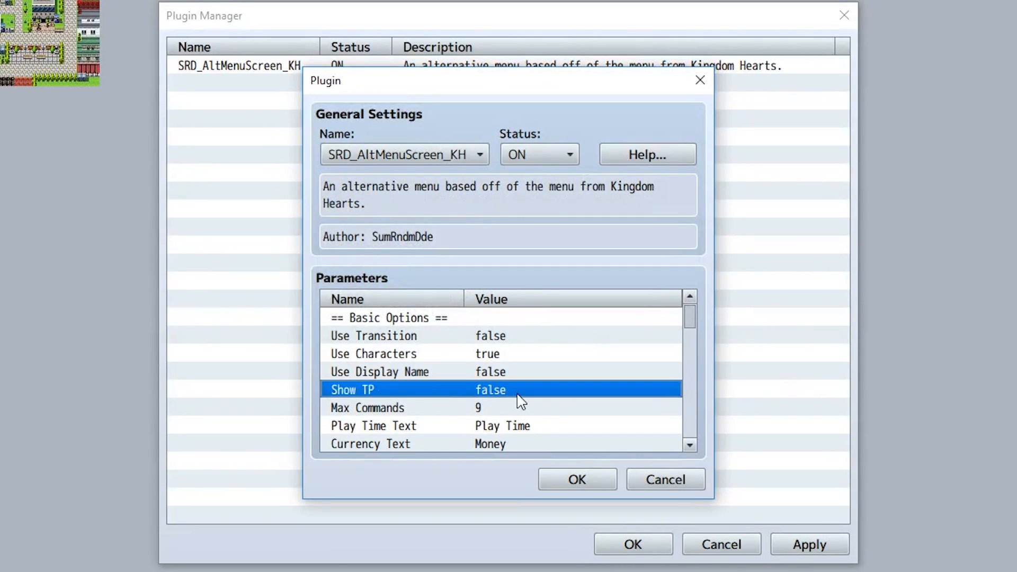
{"action": "double_click", "coordinate": [518, 396]}
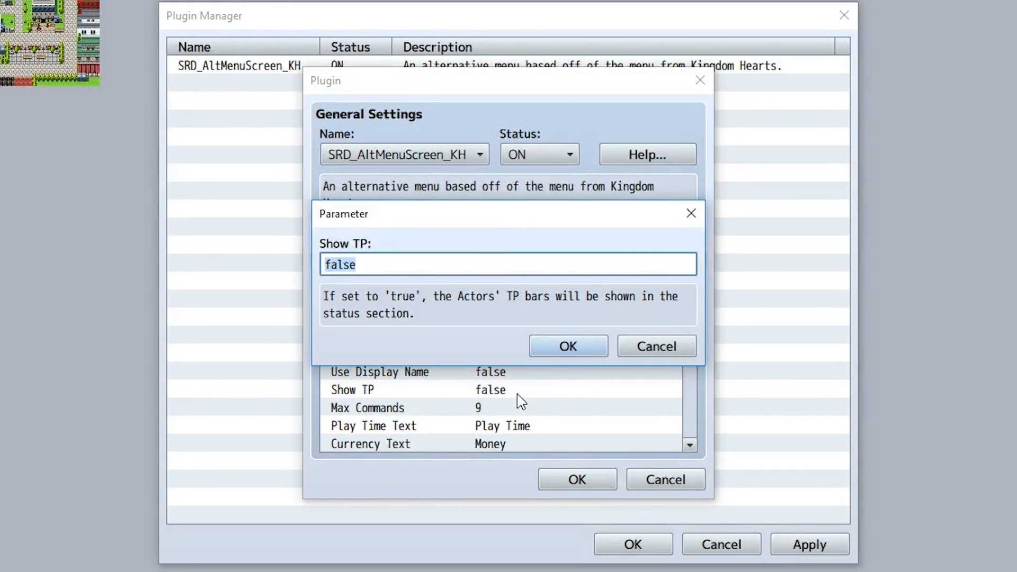
{"action": "type", "text": "true"}
{"action": "key", "text": "Return"}
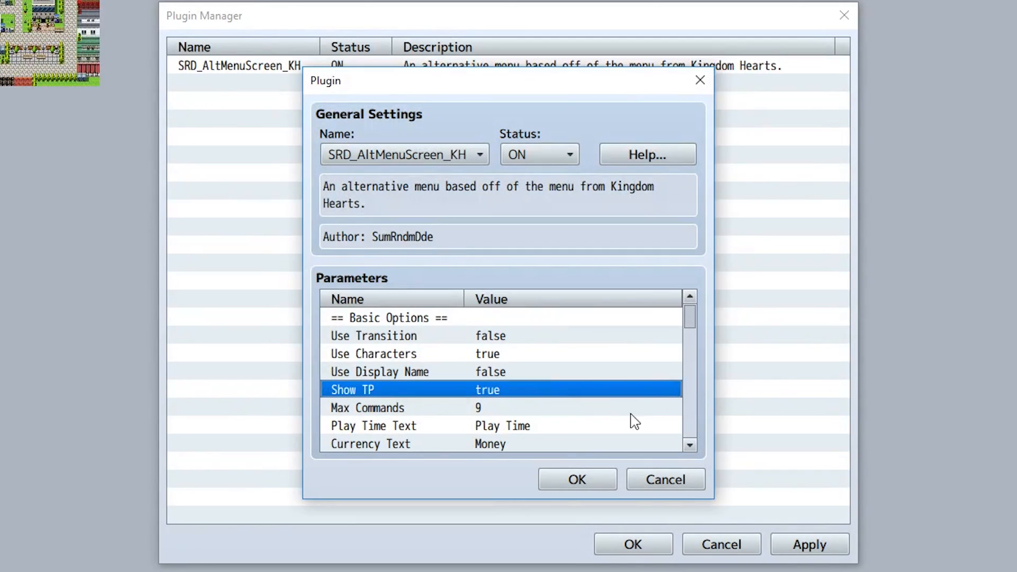
Try 12 and 7 as the Max Commands value and set it back to 9.
{"action": "double_click", "coordinate": [538, 409]}
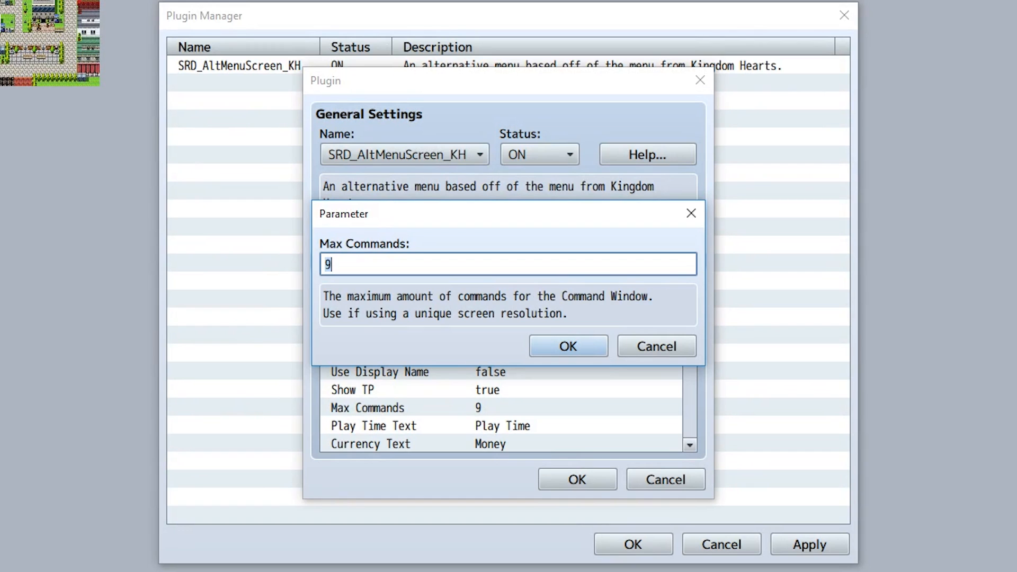
{"action": "key", "text": "BackSpace"}
{"action": "type", "text": "12"}
{"action": "key", "text": "BackSpace"}
{"action": "key", "text": "BackSpace"}
{"action": "type", "text": "7"}
{"action": "key", "text": "BackSpace"}
{"action": "type", "text": "9"}
{"action": "left_click", "coordinate": [577, 352]}
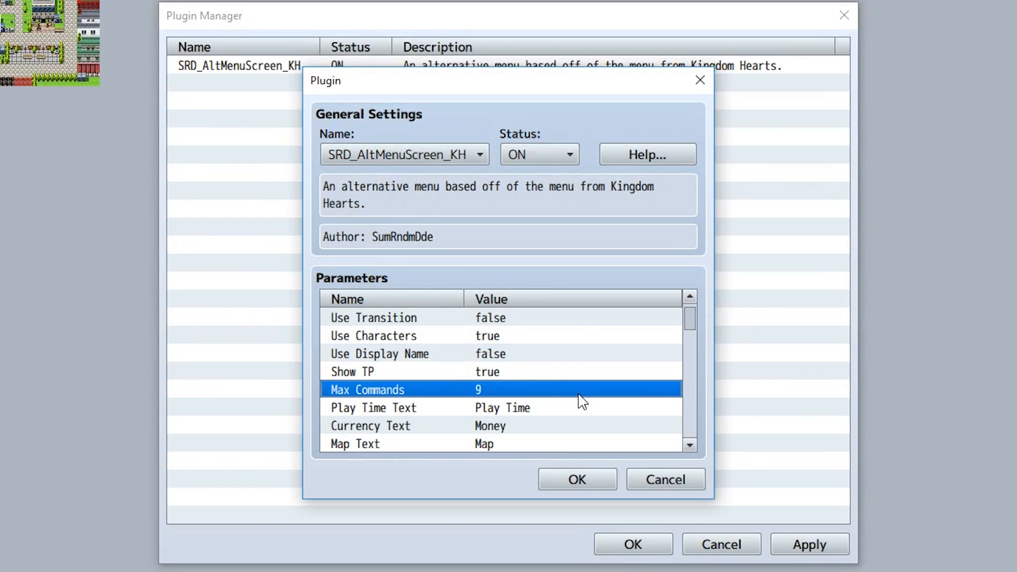
Shorten the Play Time Text parameter to "Time" and set Currency Text to "Currency".
{"action": "scroll", "coordinate": [582, 401], "scroll_direction": "down", "scroll_amount": 1}
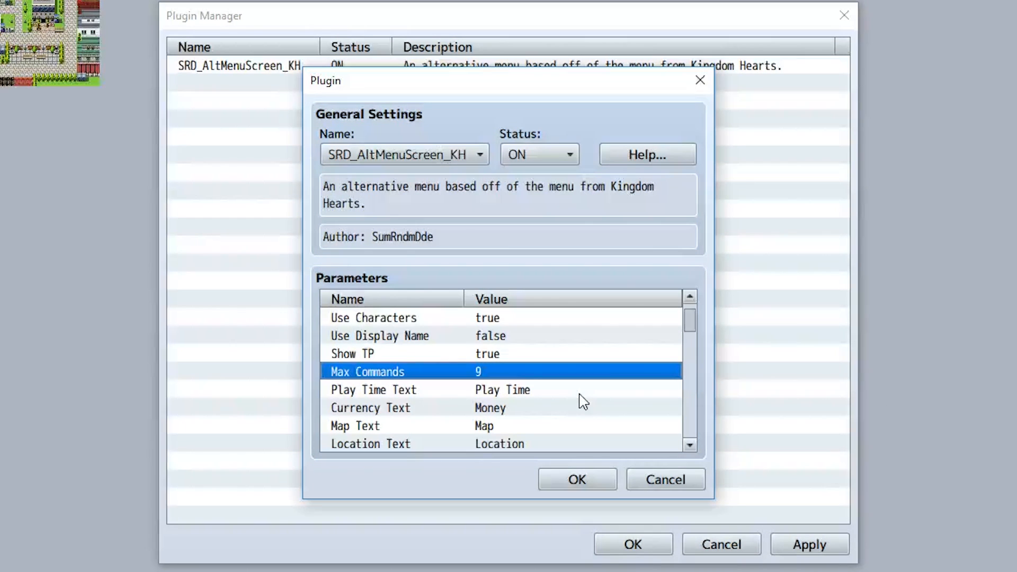
{"action": "double_click", "coordinate": [537, 393]}
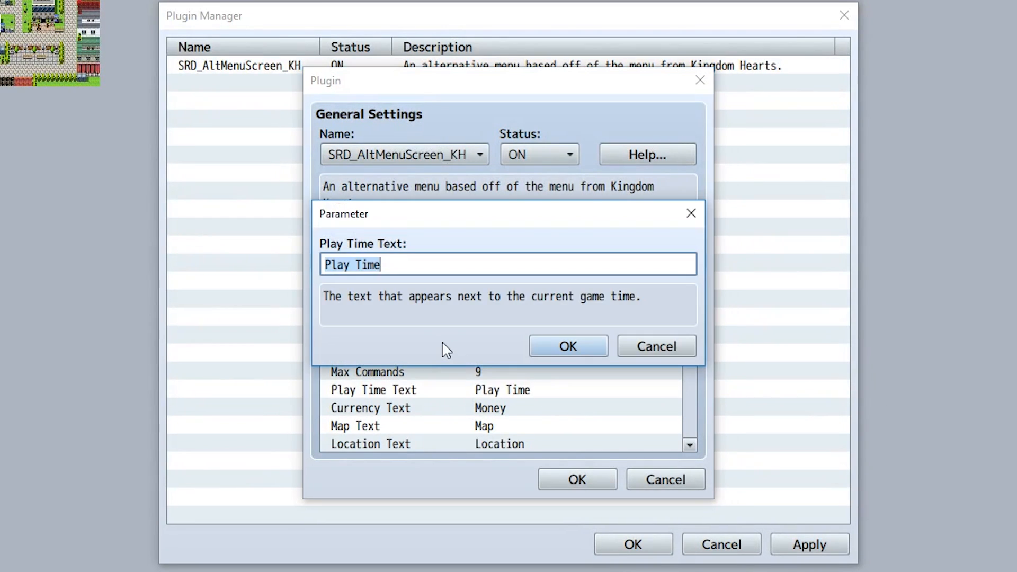
{"action": "left_click_drag", "start_coordinate": [354, 265], "coordinate": [262, 268]}
{"action": "key", "text": "BackSpace"}
{"action": "left_click", "coordinate": [565, 346]}
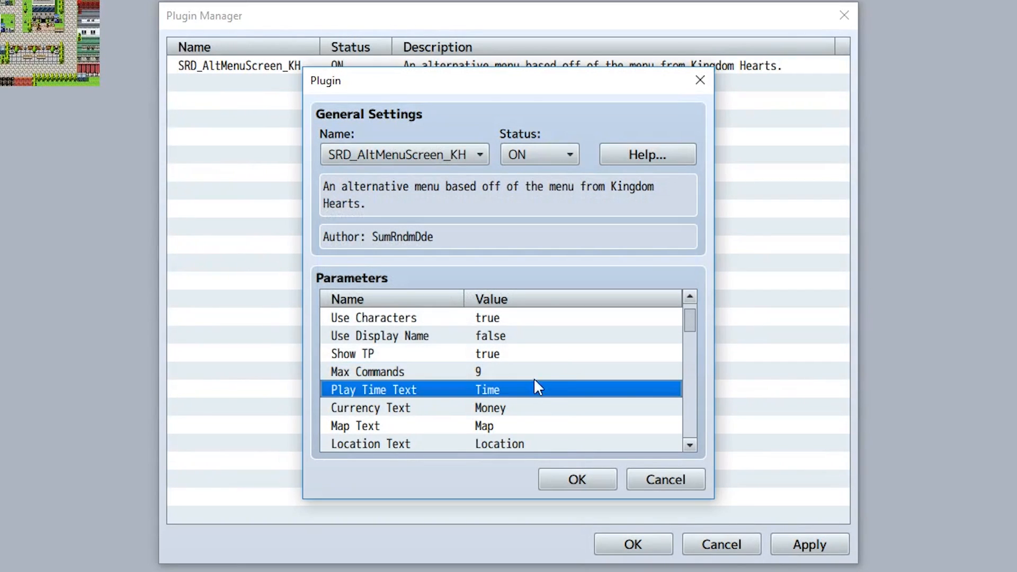
{"action": "left_click", "coordinate": [512, 412]}
{"action": "double_click", "coordinate": [513, 412]}
{"action": "type", "text": "Currency"}
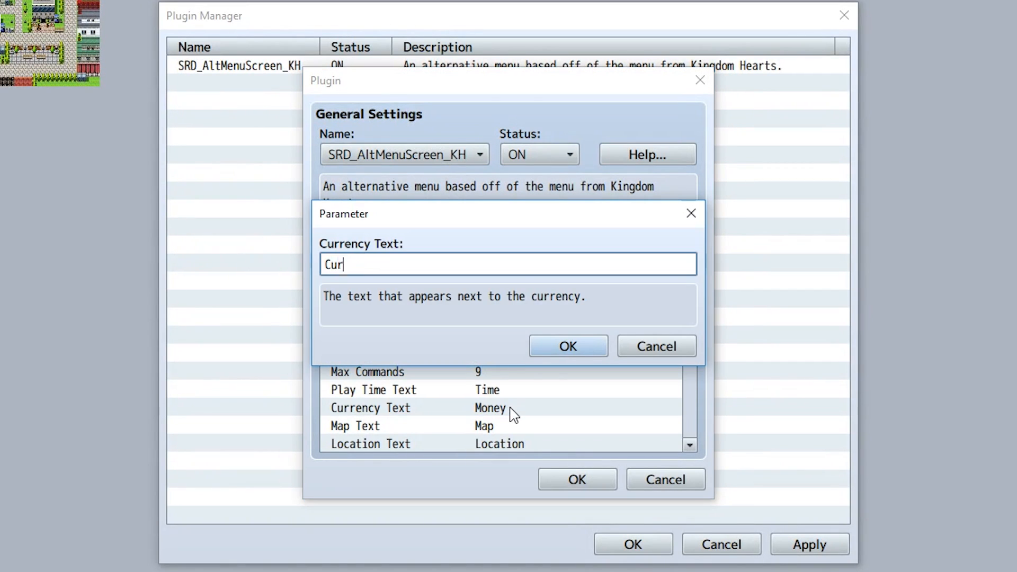
{"action": "left_click", "coordinate": [575, 347]}
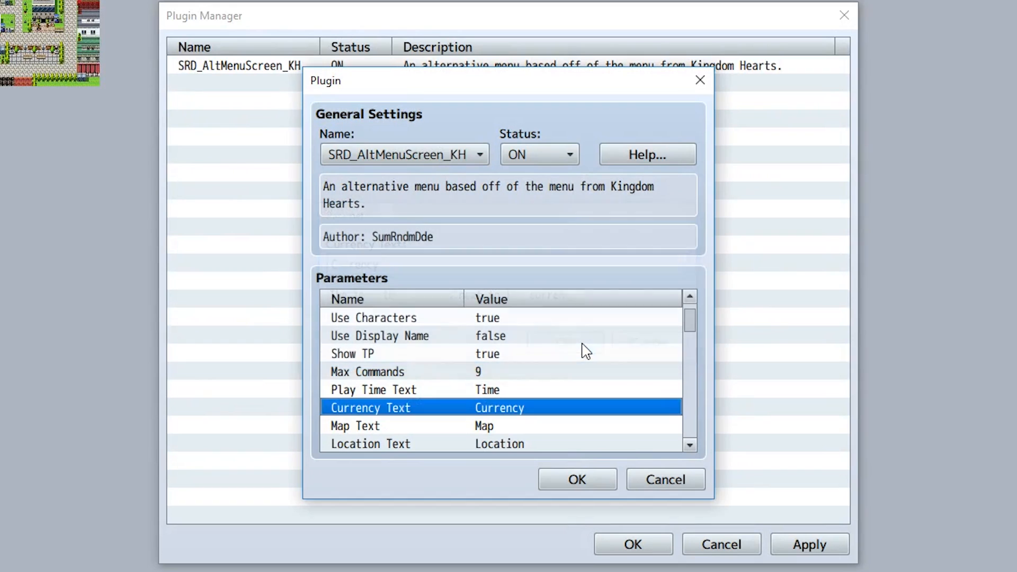
Set the Map Text parameter to "Current Location" and Location Text to "Area".
{"action": "double_click", "coordinate": [516, 427]}
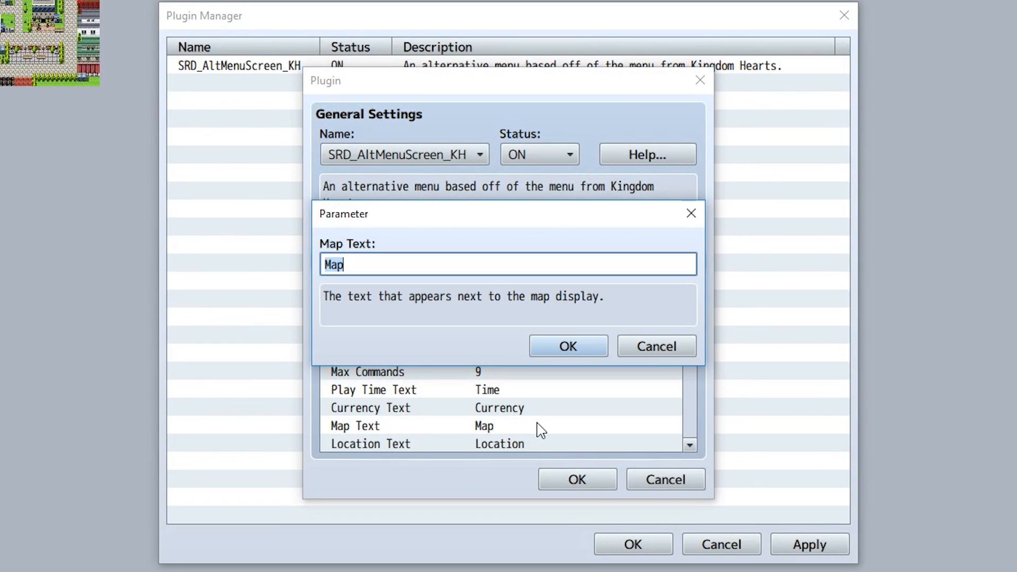
{"action": "type", "text": "Current Location"}
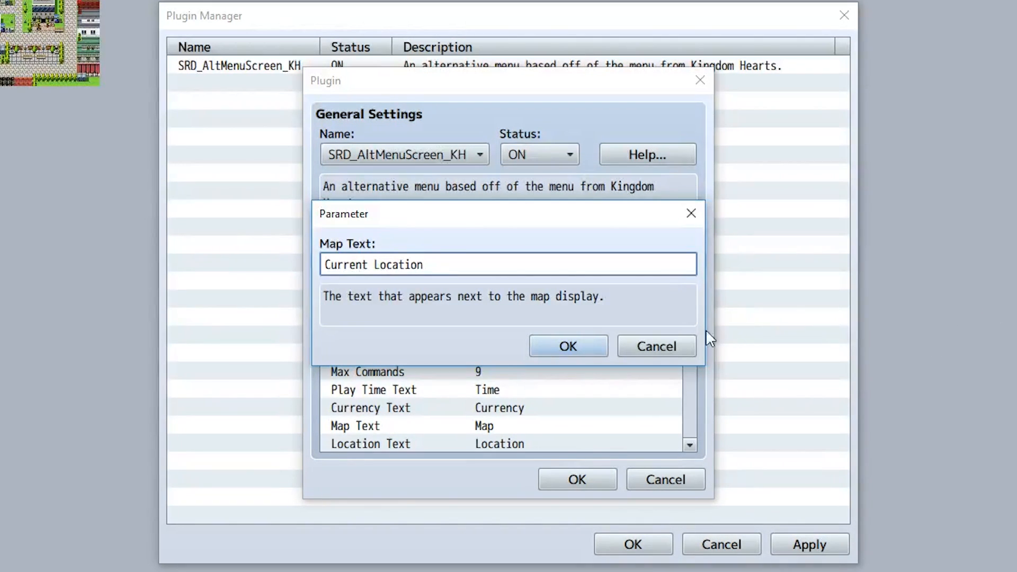
{"action": "left_click", "coordinate": [588, 350]}
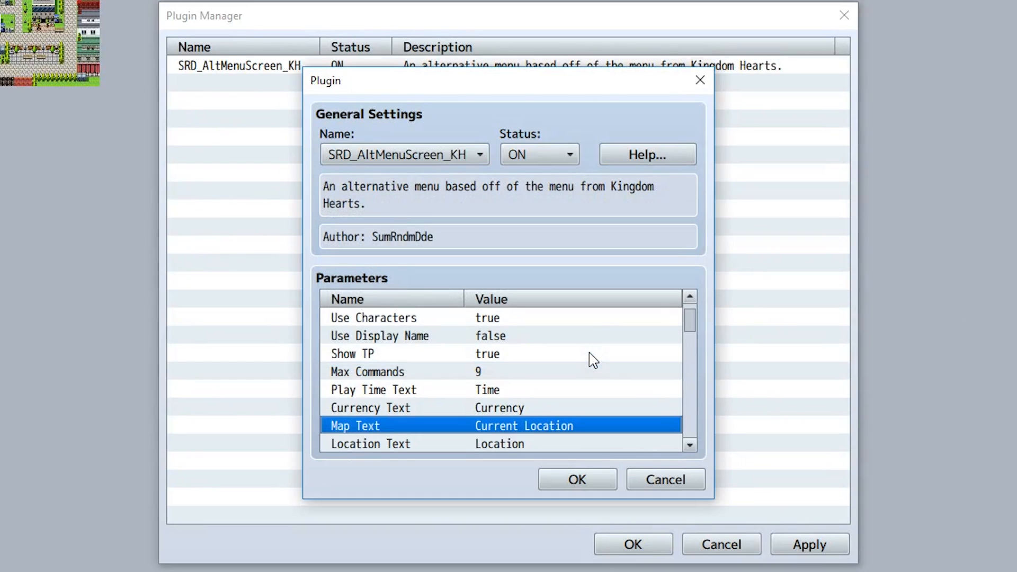
{"action": "double_click", "coordinate": [498, 443]}
{"action": "type", "text": "Area"}
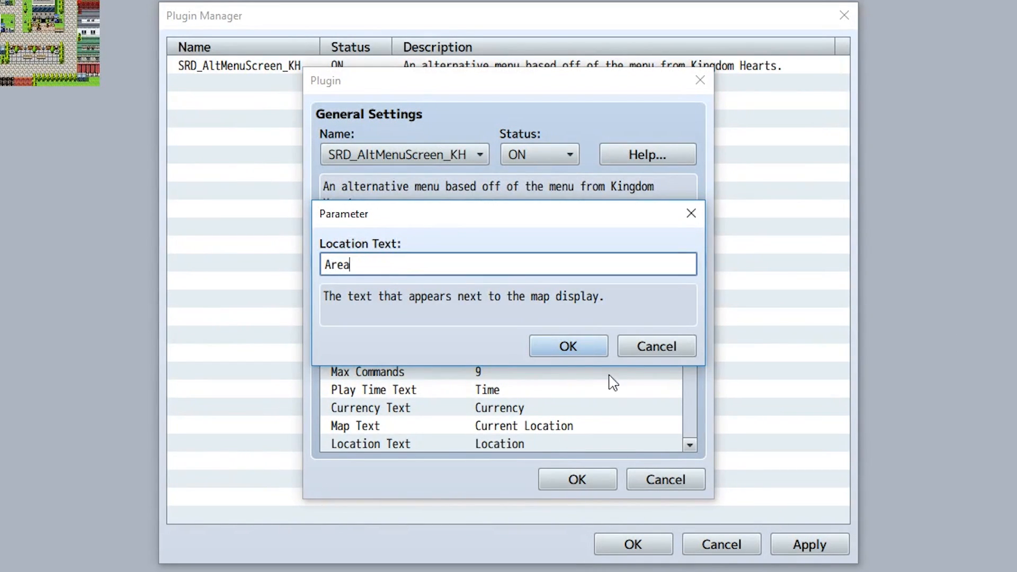
{"action": "key", "text": "Return"}
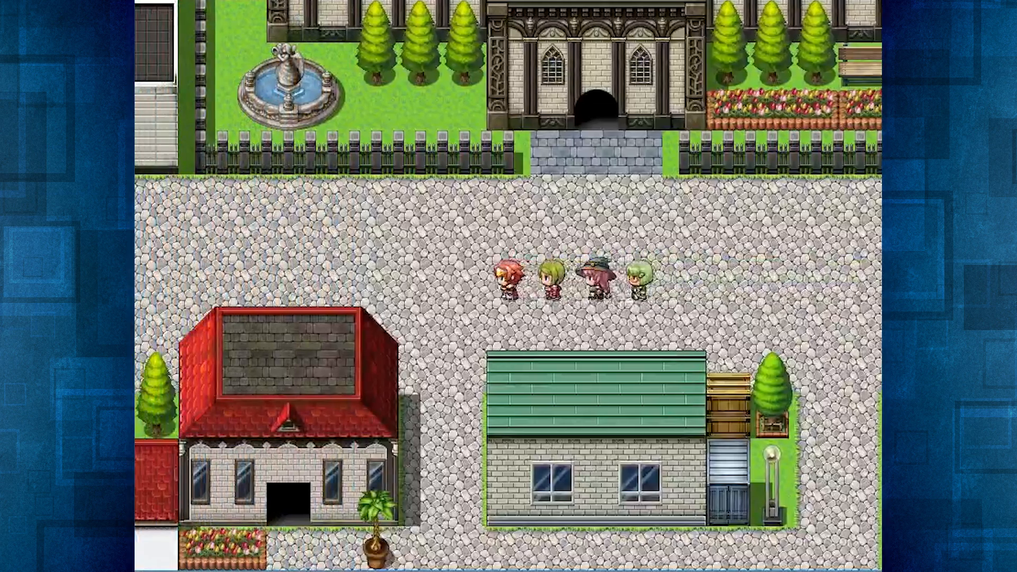
Walk the party west in the playtest and open the in-game menu to check the changed settings.
{"action": "key", "text": "Left"}
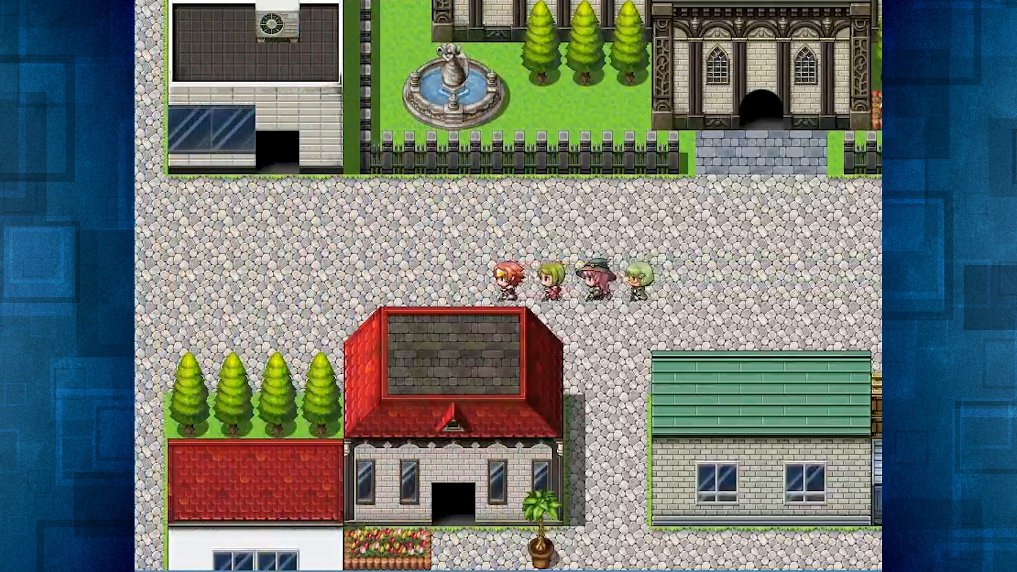
{"action": "key", "text": "Escape"}
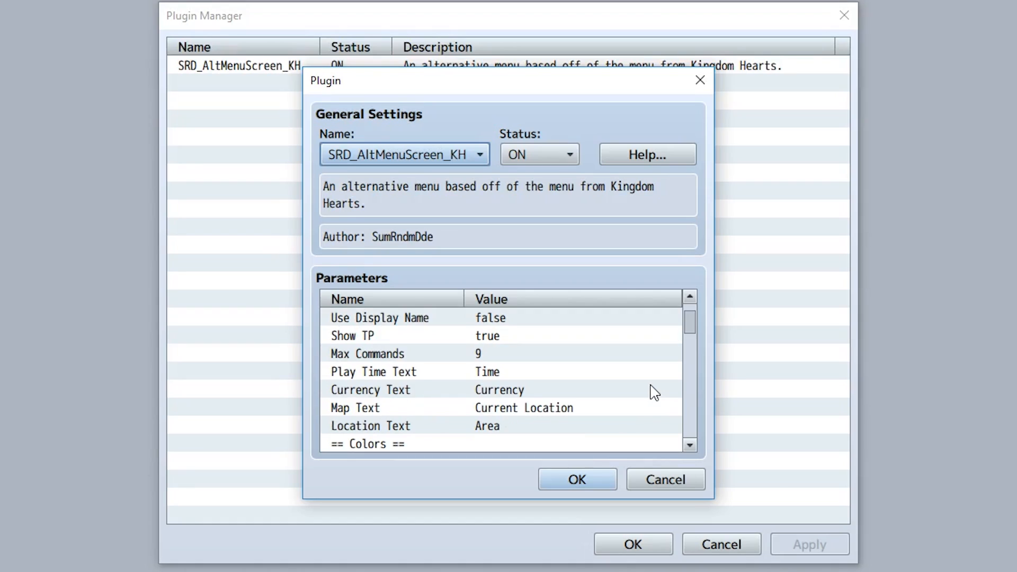
Set the Play Time Color parameter to #FF0000 and the Map Color parameter to #00FF00.
{"action": "scroll", "coordinate": [654, 392], "scroll_direction": "down", "scroll_amount": 4}
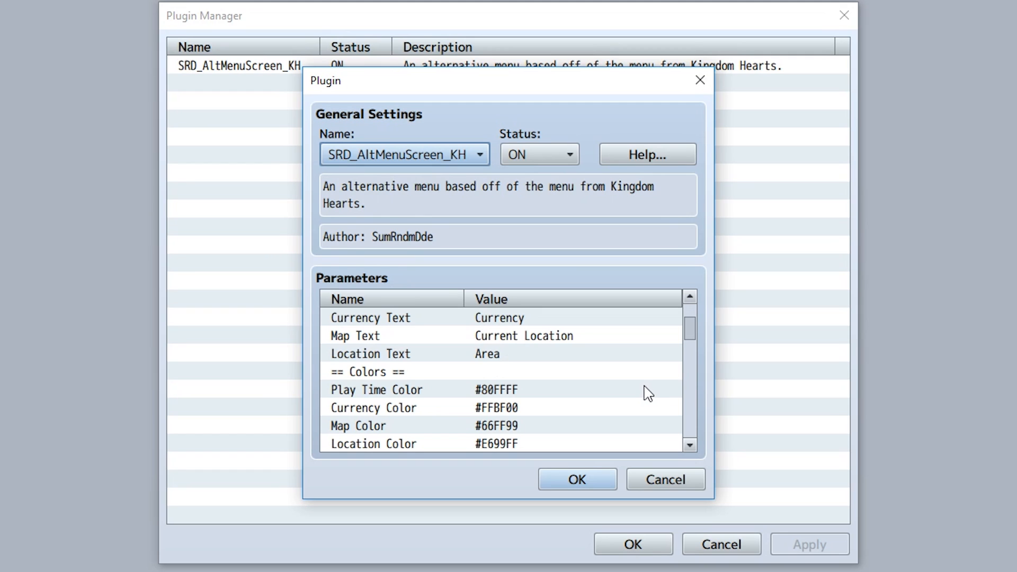
{"action": "double_click", "coordinate": [545, 395]}
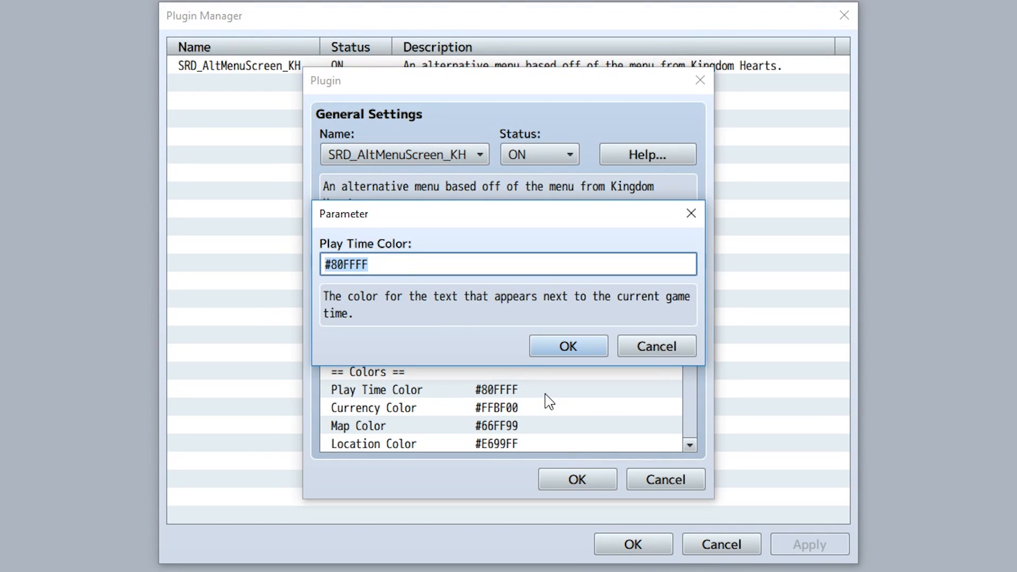
{"action": "left_click_drag", "start_coordinate": [376, 264], "coordinate": [331, 258]}
{"action": "type", "text": "FF0000"}
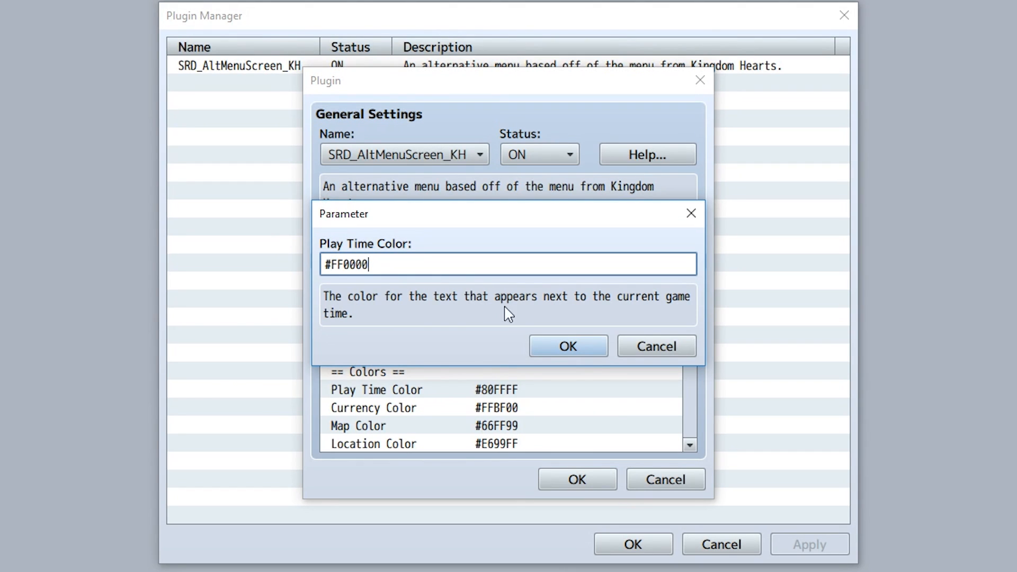
{"action": "left_click", "coordinate": [585, 354]}
{"action": "left_click", "coordinate": [516, 426]}
{"action": "double_click", "coordinate": [516, 426]}
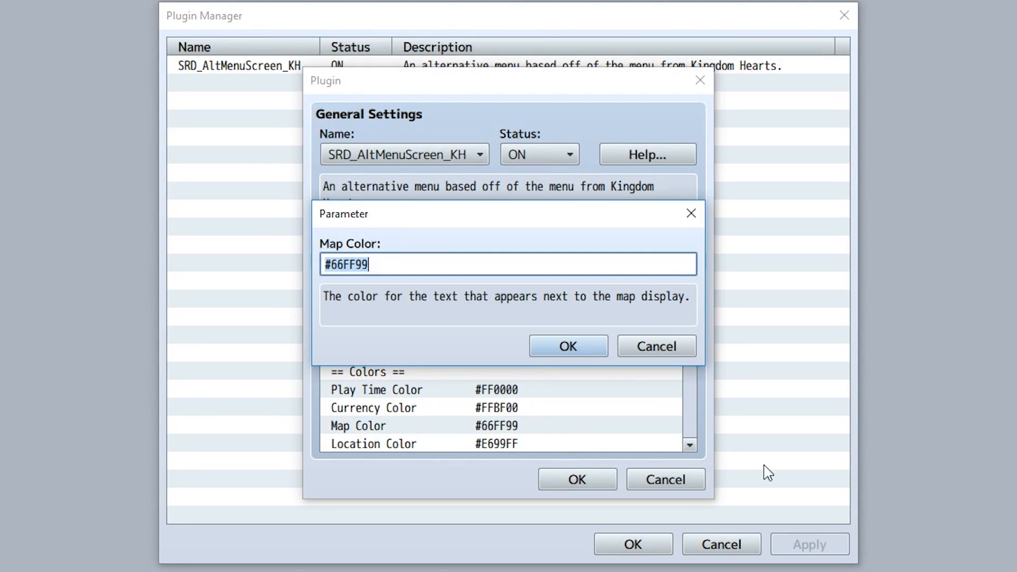
{"action": "type", "text": "#00FF00"}
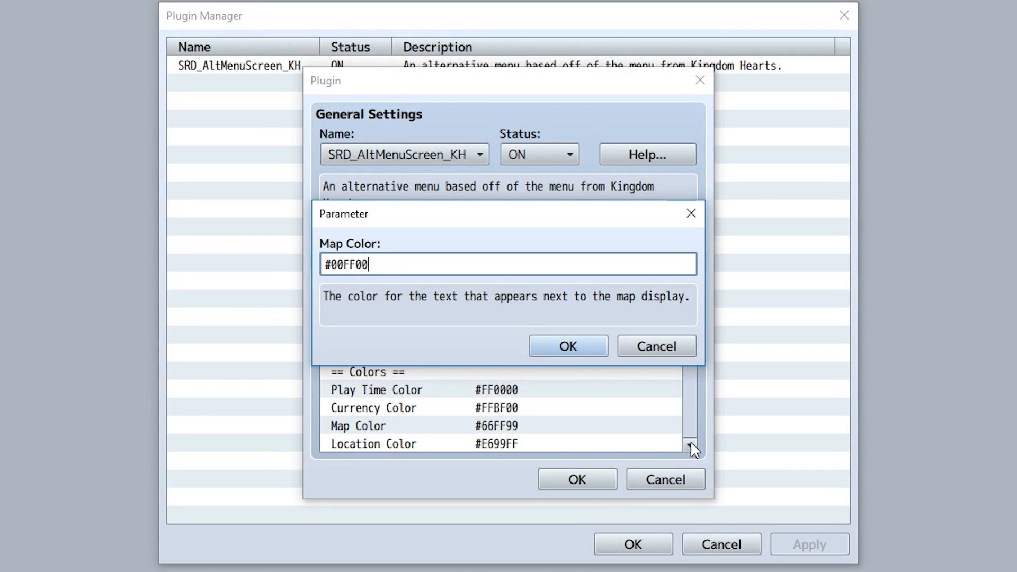
{"action": "left_click", "coordinate": [571, 352]}
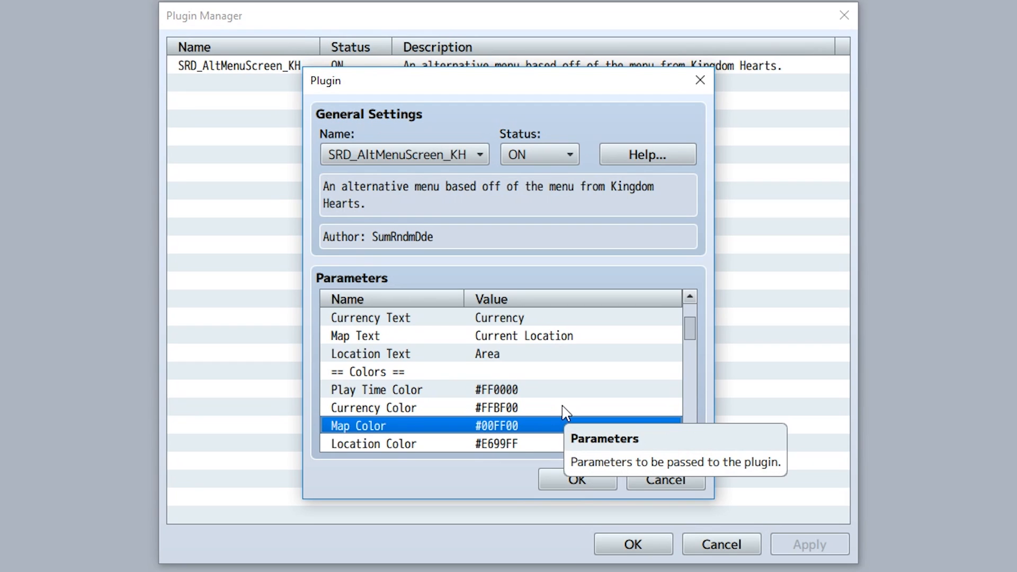
Set the Status Position window option to top and the Command Width to 260.
{"action": "scroll", "coordinate": [619, 419], "scroll_direction": "down", "scroll_amount": 1}
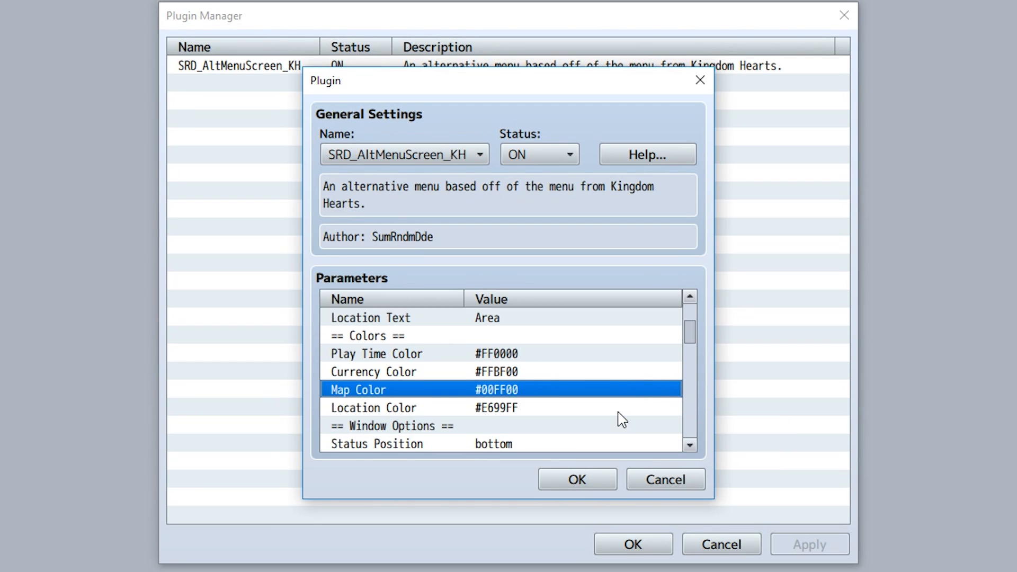
{"action": "double_click", "coordinate": [548, 430]}
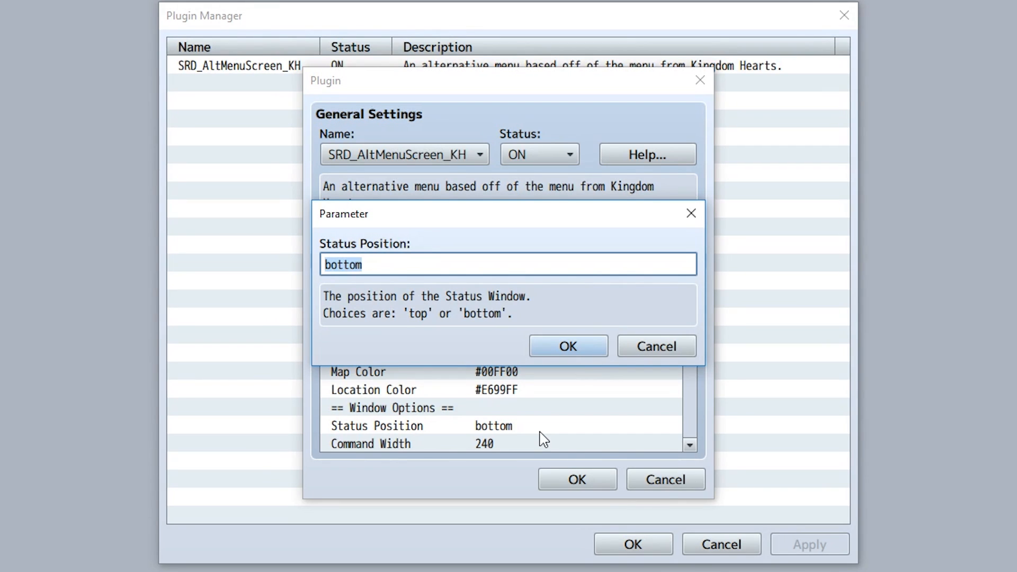
{"action": "type", "text": "top"}
{"action": "key", "text": "Return"}
{"action": "double_click", "coordinate": [513, 448]}
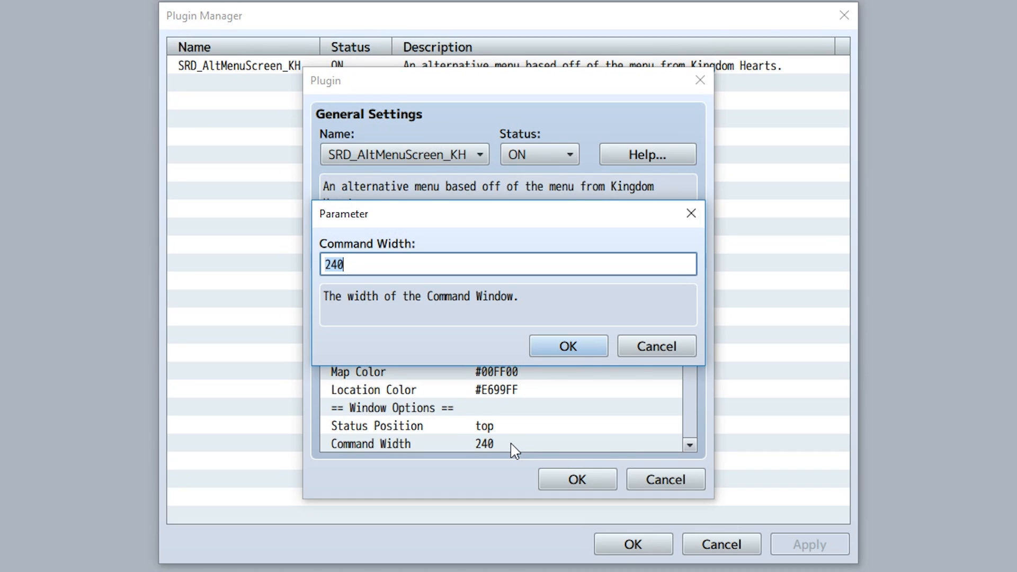
{"action": "type", "text": "260"}
Walk the party east in the playtest and open the in-game menu to check the new colors and layout.
{"action": "key", "text": "Right"}
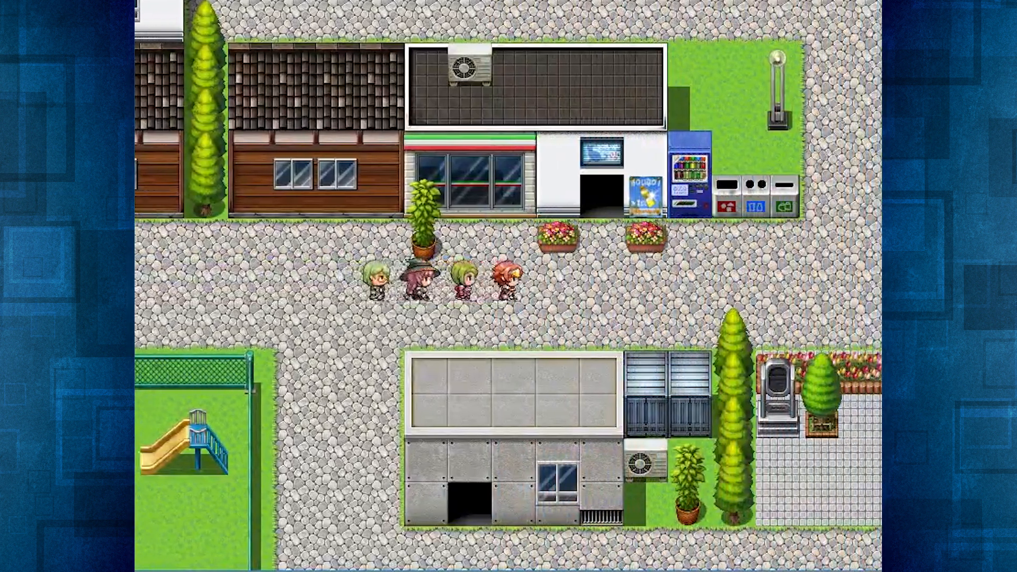
{"action": "key", "text": "Escape"}
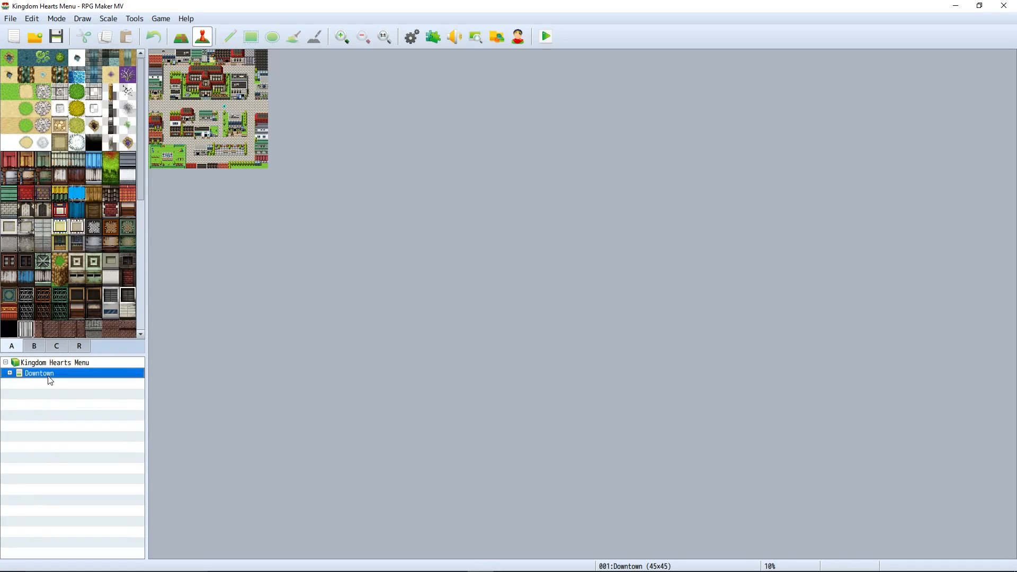
Open the Downtown map's properties and examine the General Location tag in its note.
{"action": "right_click", "coordinate": [50, 381]}
{"action": "left_click", "coordinate": [64, 382]}
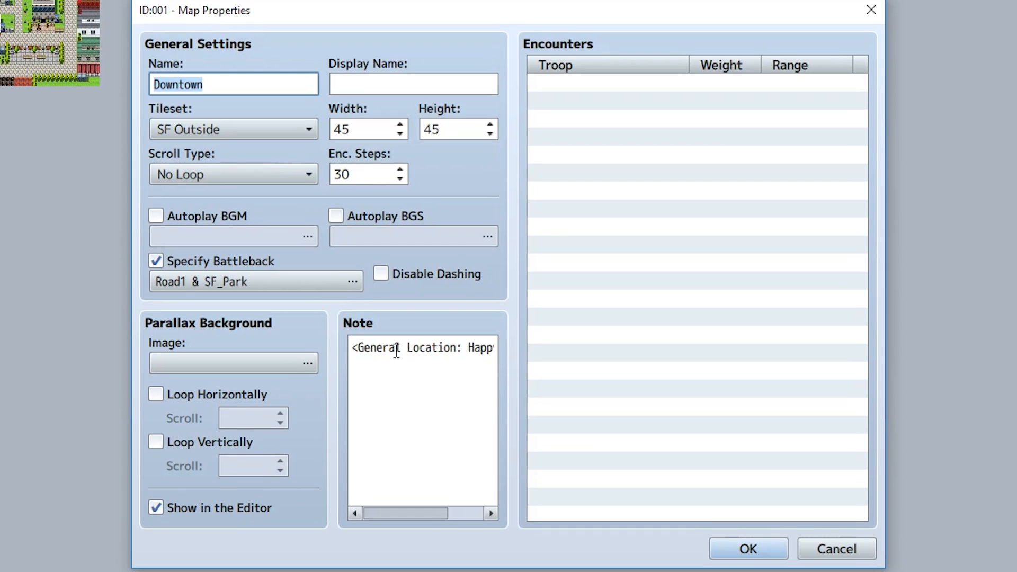
{"action": "left_click_drag", "start_coordinate": [360, 348], "coordinate": [486, 350]}
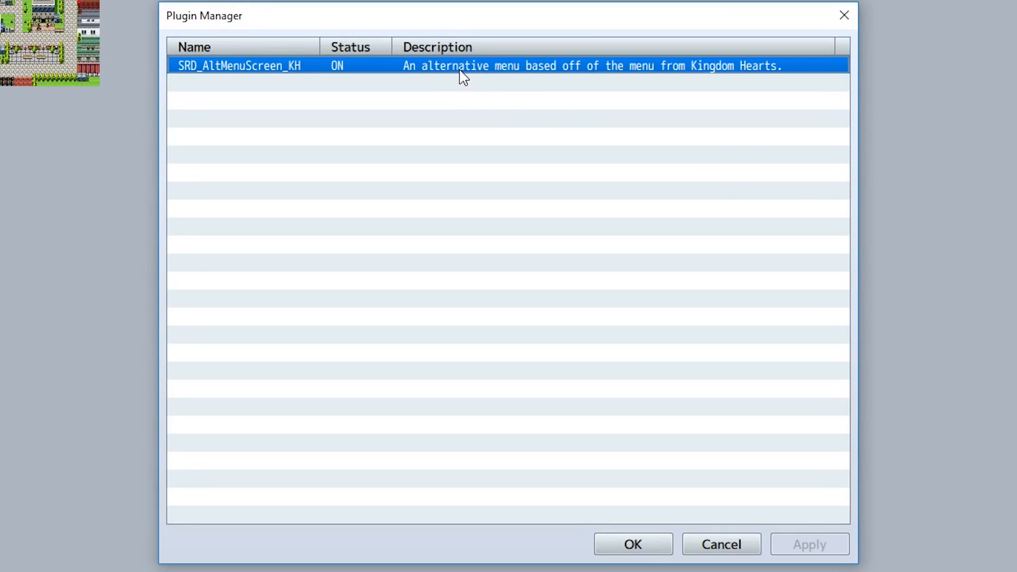
Set the SRD_AltMenuScreen_KH plugin's transition Gold Speed to 8 and Command Speed to 4.
{"action": "double_click", "coordinate": [458, 70]}
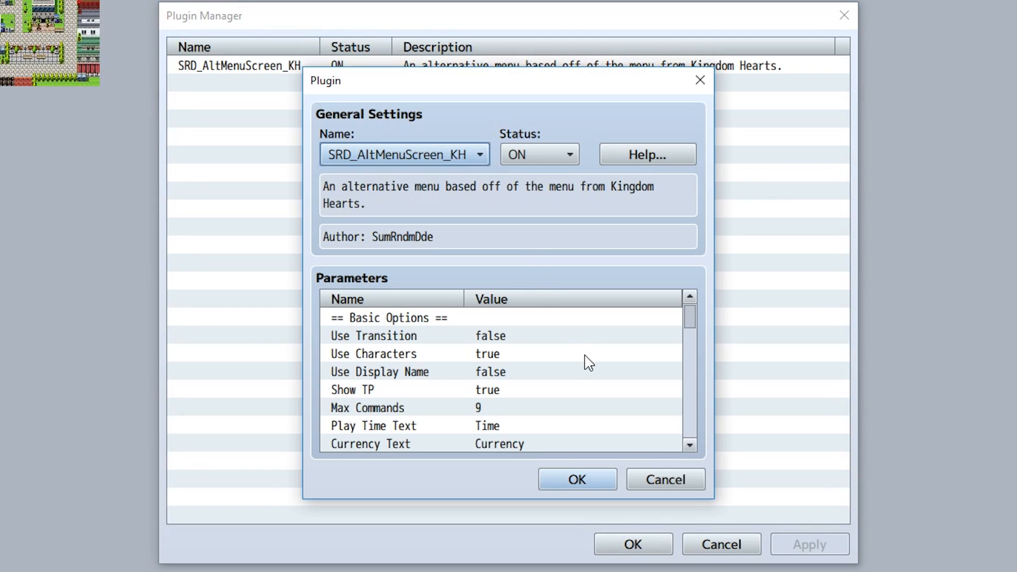
{"action": "scroll", "coordinate": [588, 364], "scroll_direction": "down", "scroll_amount": 3}
{"action": "scroll", "coordinate": [588, 363], "scroll_direction": "down", "scroll_amount": 1}
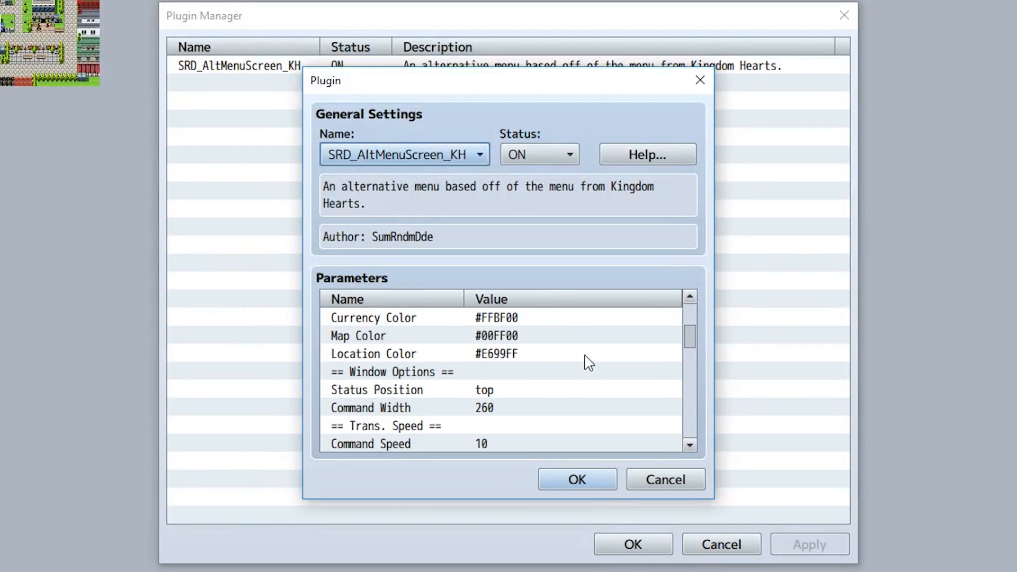
{"action": "scroll", "coordinate": [587, 363], "scroll_direction": "down", "scroll_amount": 1}
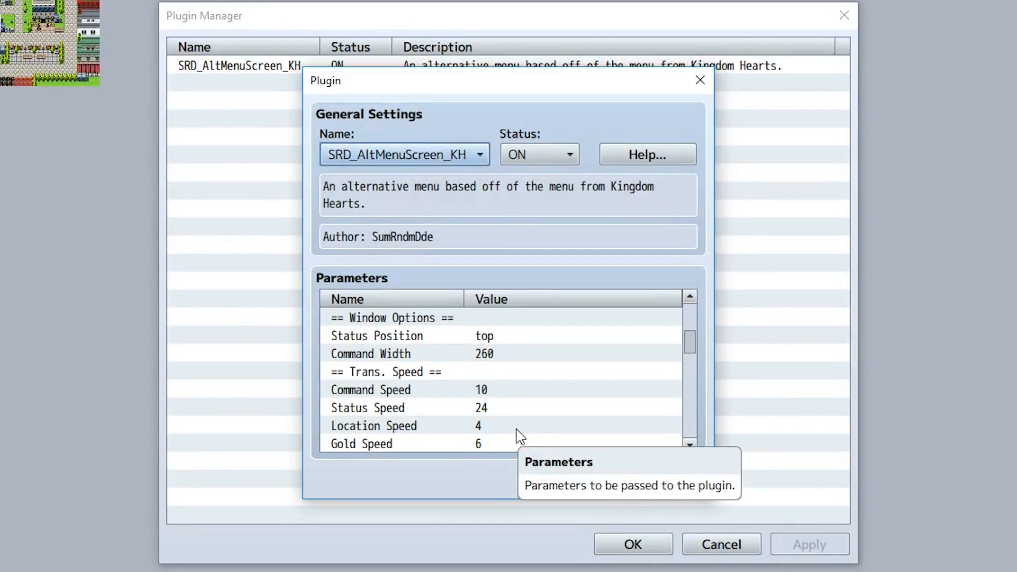
{"action": "double_click", "coordinate": [478, 444]}
{"action": "type", "text": "8"}
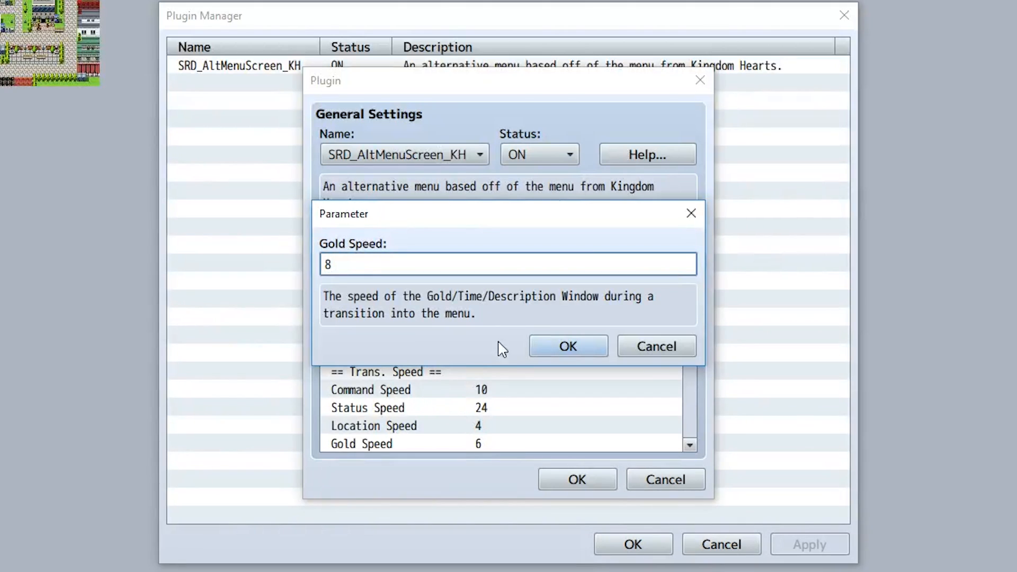
{"action": "left_click", "coordinate": [556, 347]}
{"action": "double_click", "coordinate": [475, 391]}
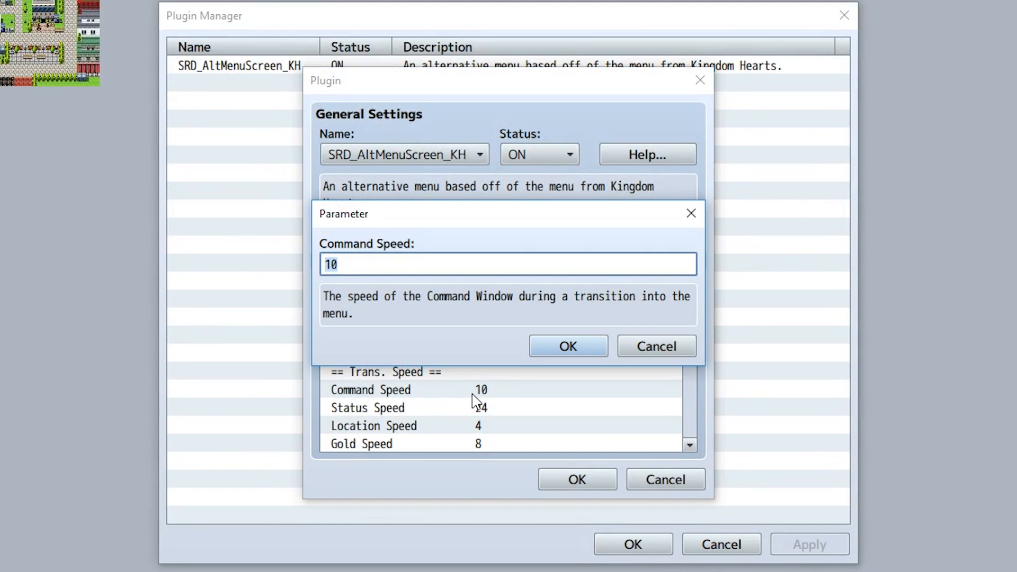
{"action": "type", "text": "4"}
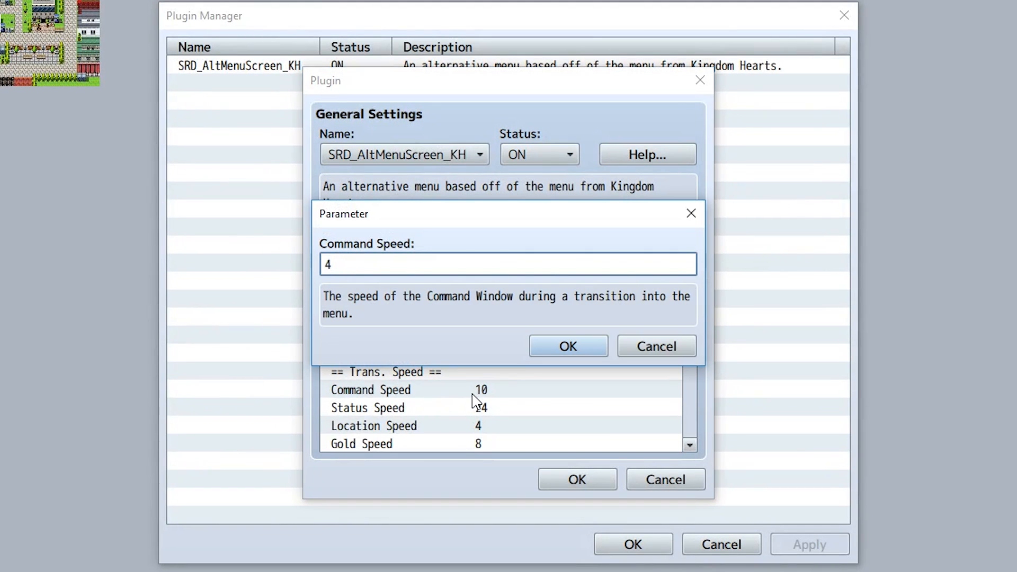
{"action": "left_click", "coordinate": [592, 362]}
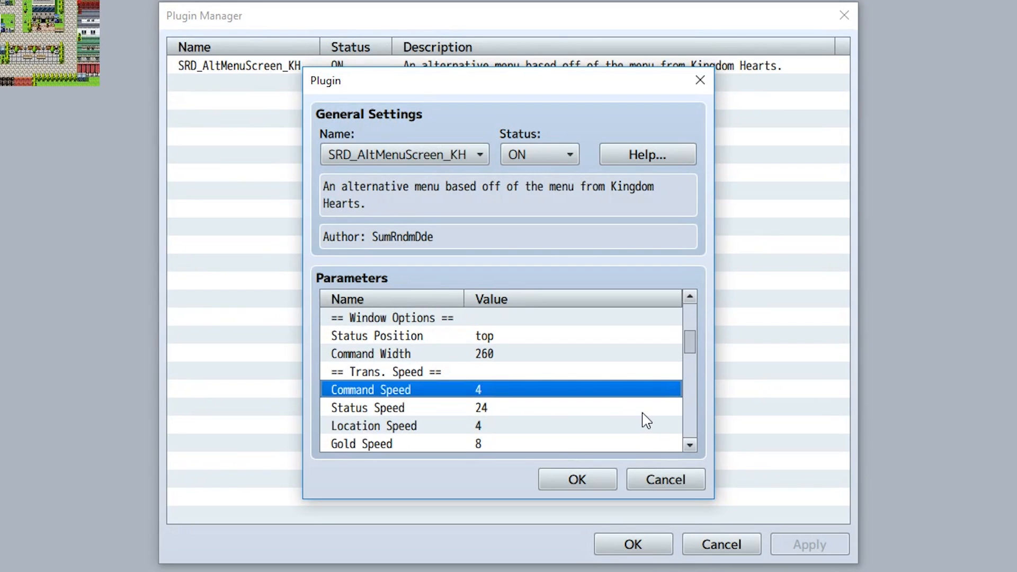
Examine the Item Desc. parameter and how its text uses the <br> line-break tag.
{"action": "scroll", "coordinate": [646, 421], "scroll_direction": "down", "scroll_amount": 3}
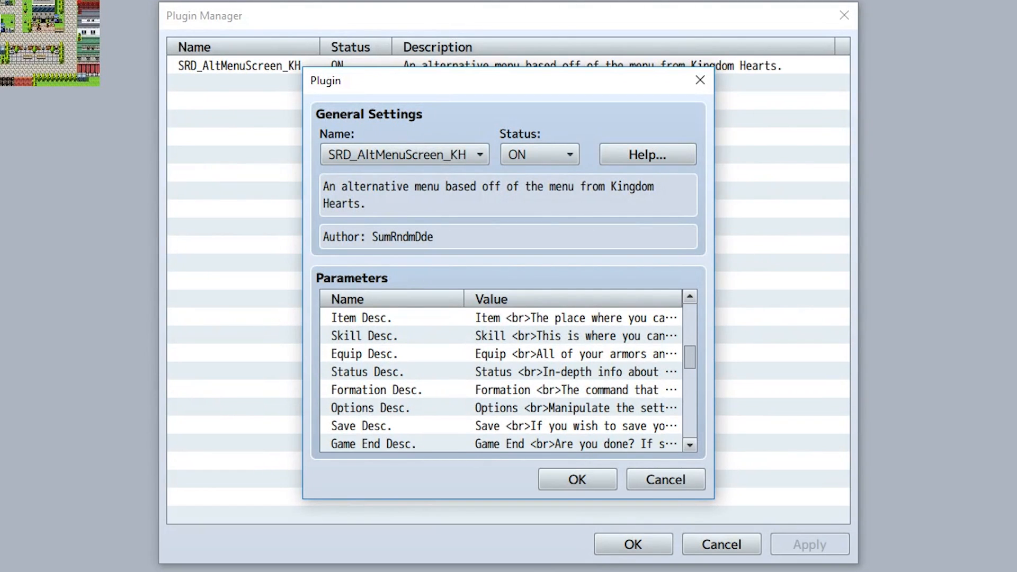
{"action": "double_click", "coordinate": [430, 320]}
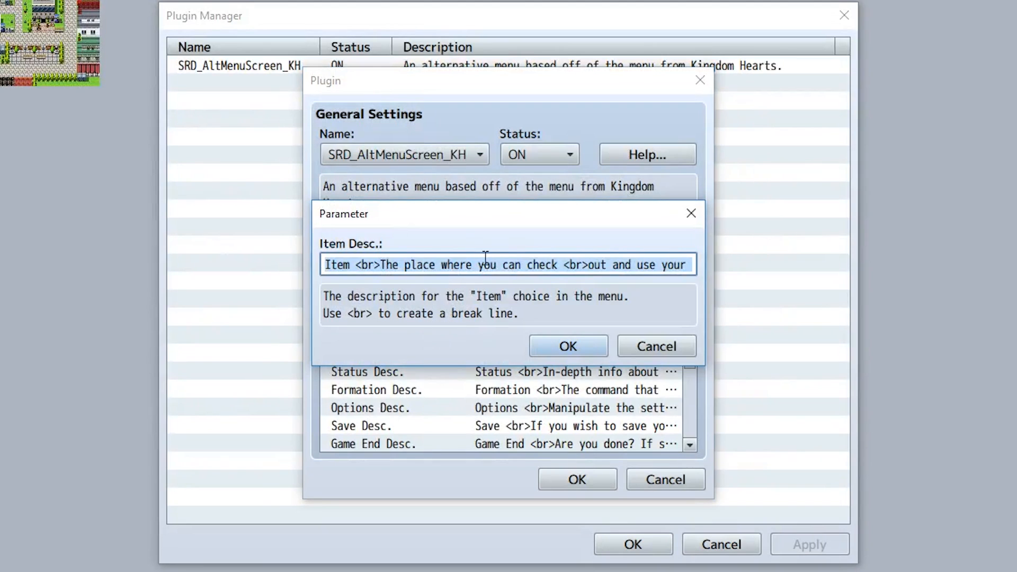
{"action": "left_click", "coordinate": [507, 262]}
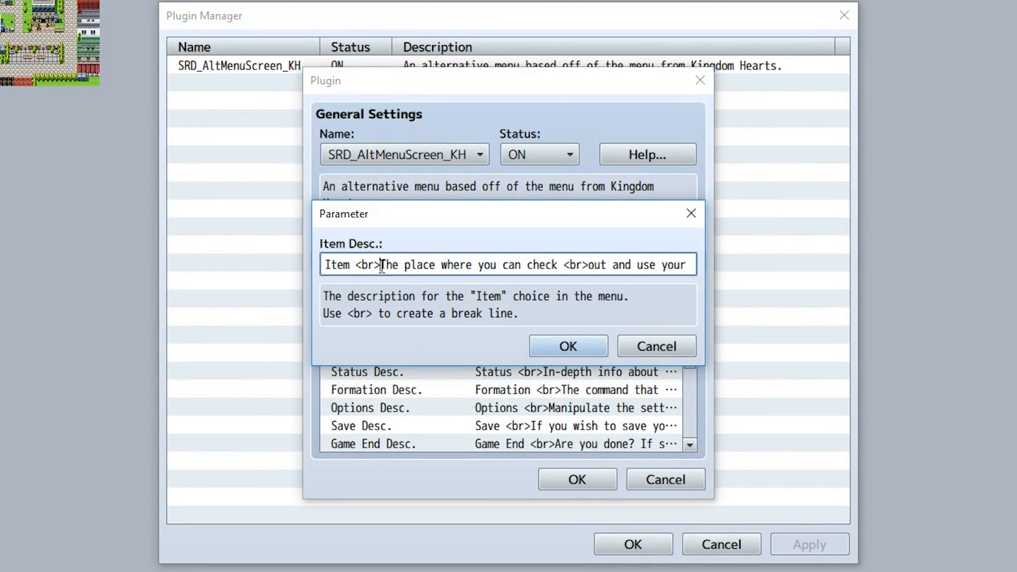
{"action": "left_click_drag", "start_coordinate": [381, 265], "coordinate": [357, 265]}
{"action": "left_click", "coordinate": [582, 345]}
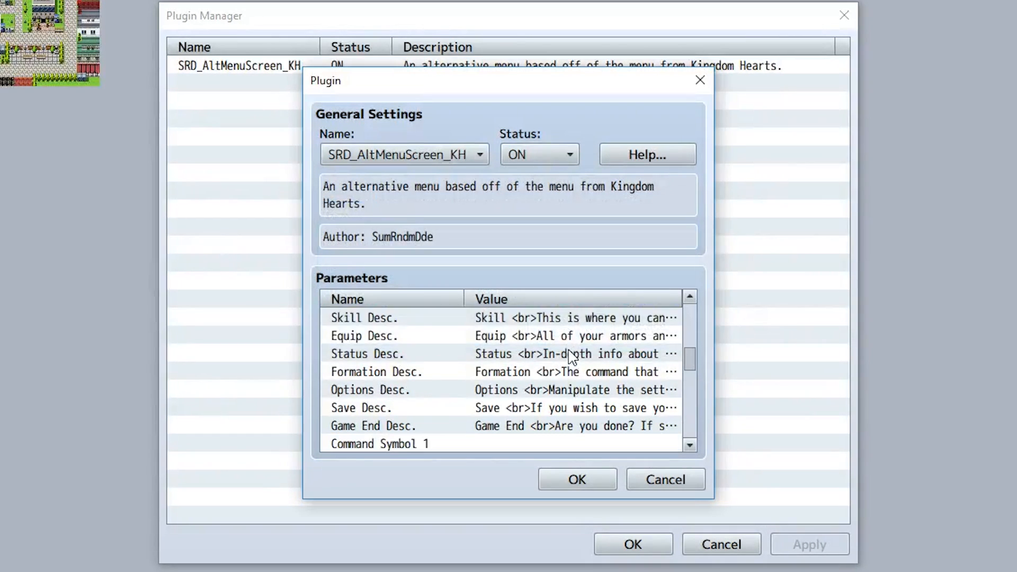
Review the empty Command Symbol 1 and Command Desc. 1 parameters for custom menu commands.
{"action": "scroll", "coordinate": [553, 362], "scroll_direction": "down", "scroll_amount": 1}
{"action": "scroll", "coordinate": [546, 365], "scroll_direction": "down", "scroll_amount": 2}
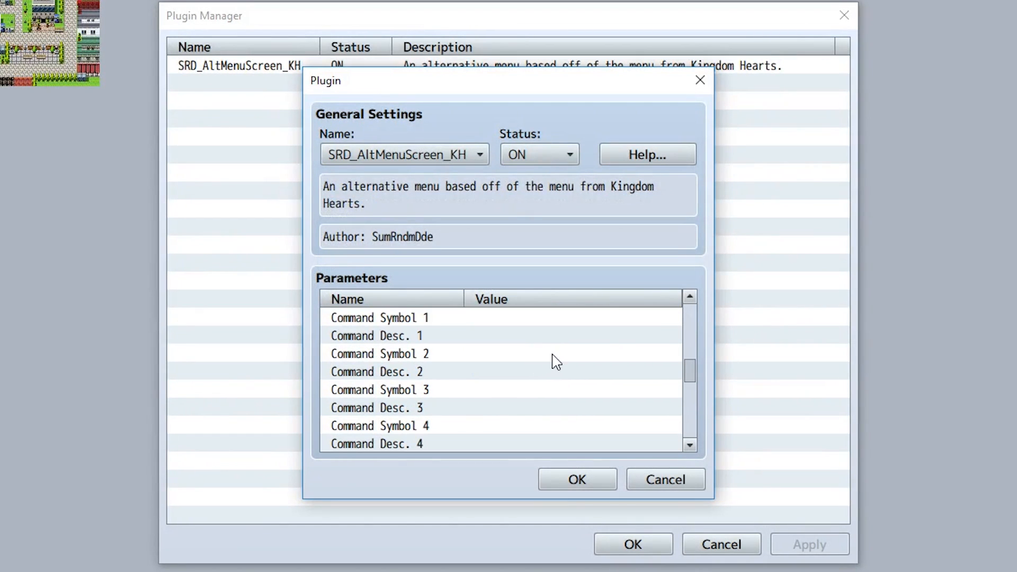
{"action": "double_click", "coordinate": [484, 321]}
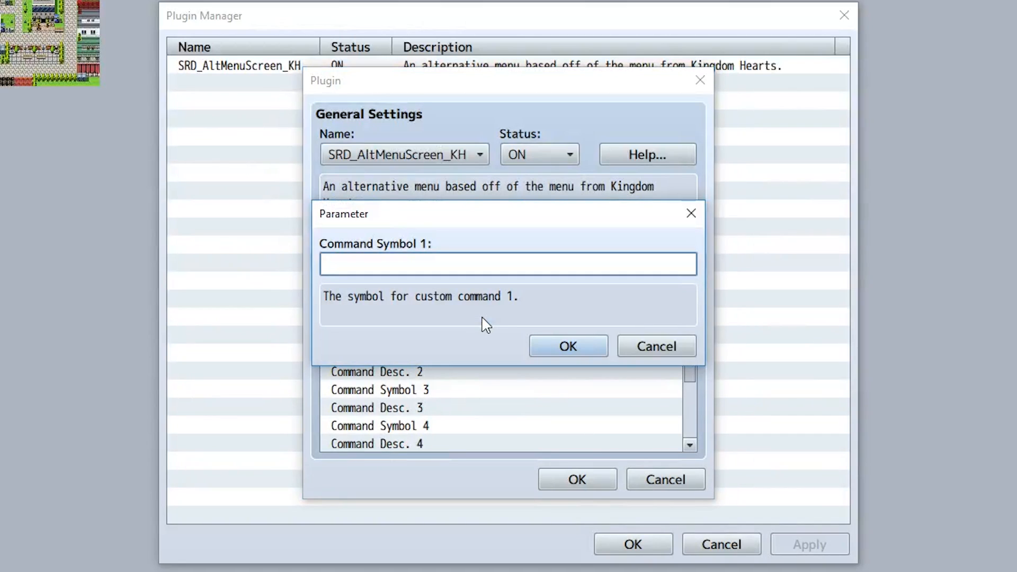
{"action": "left_click", "coordinate": [556, 346]}
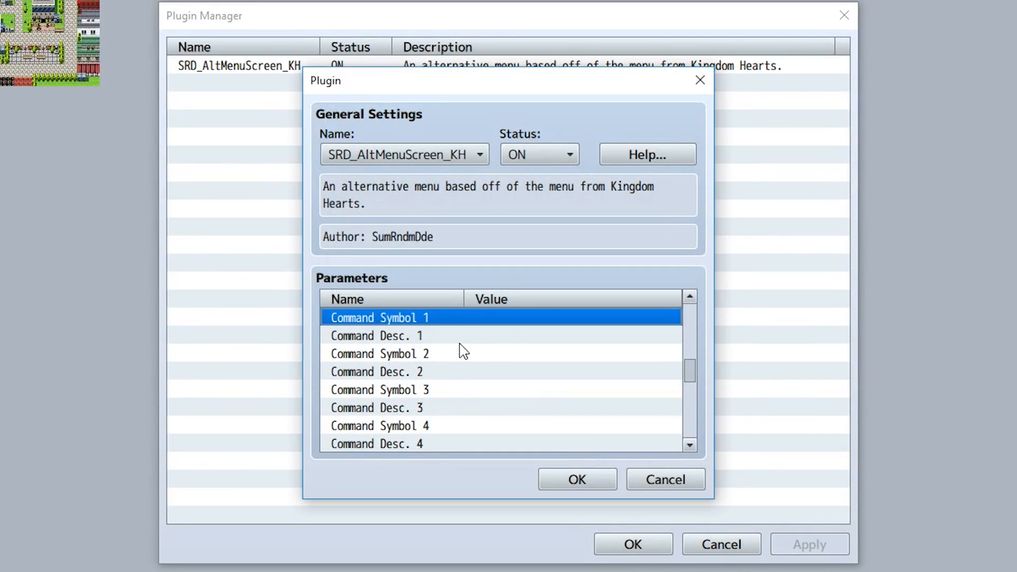
{"action": "double_click", "coordinate": [451, 337]}
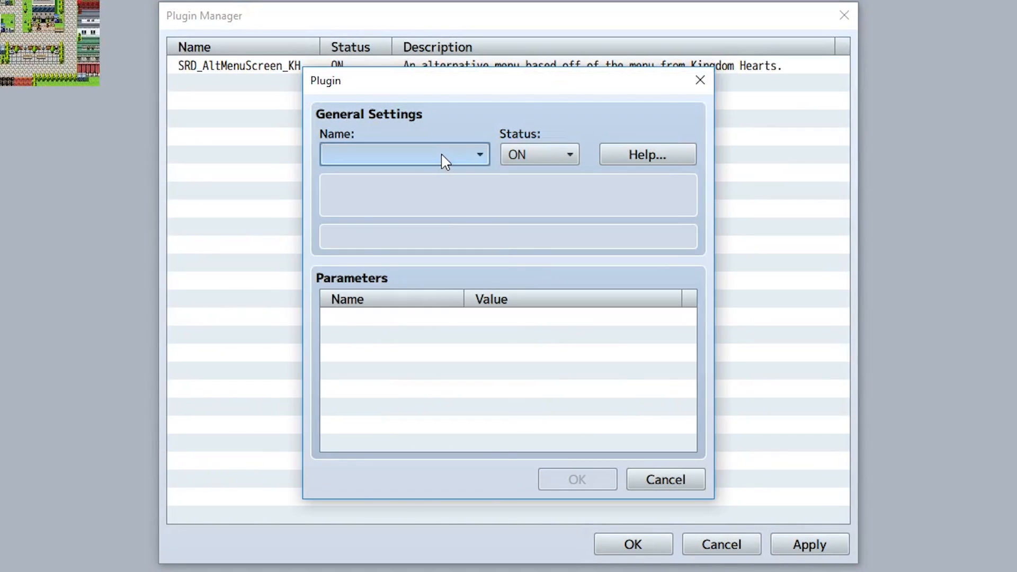
Add the YEP_MainMenuManager plugin with status ON, checking its Menu 99 Symbol parameter before confirming.
{"action": "left_click", "coordinate": [441, 154]}
{"action": "left_click", "coordinate": [434, 524]}
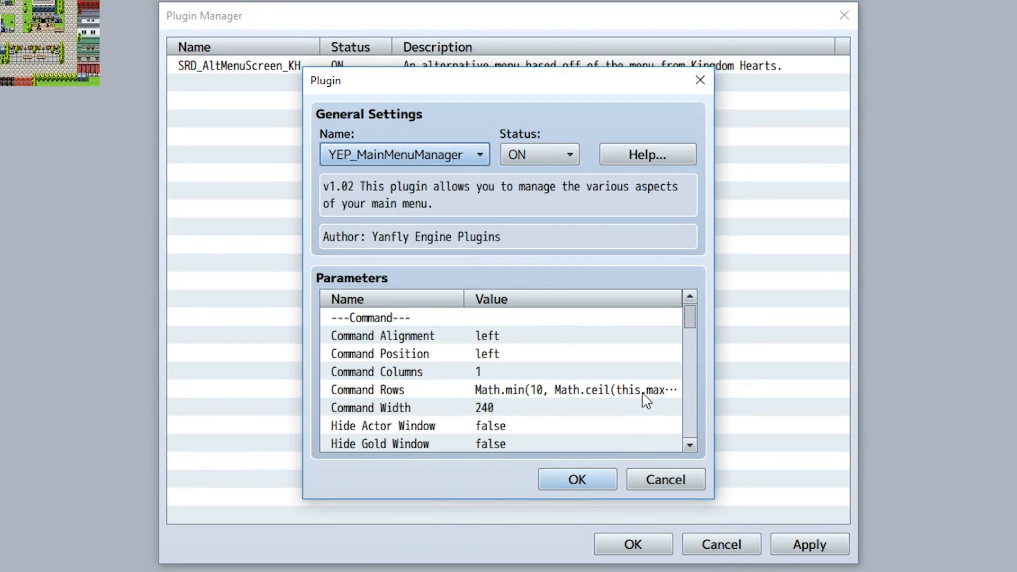
{"action": "left_click_drag", "start_coordinate": [693, 322], "coordinate": [644, 435]}
{"action": "scroll", "coordinate": [641, 437], "scroll_direction": "up", "scroll_amount": 1}
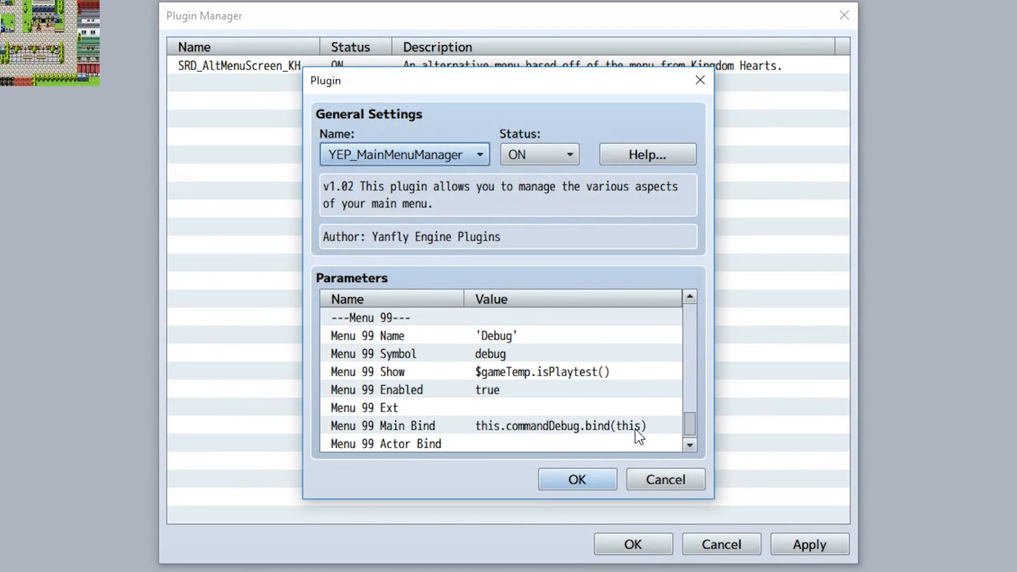
{"action": "double_click", "coordinate": [492, 358]}
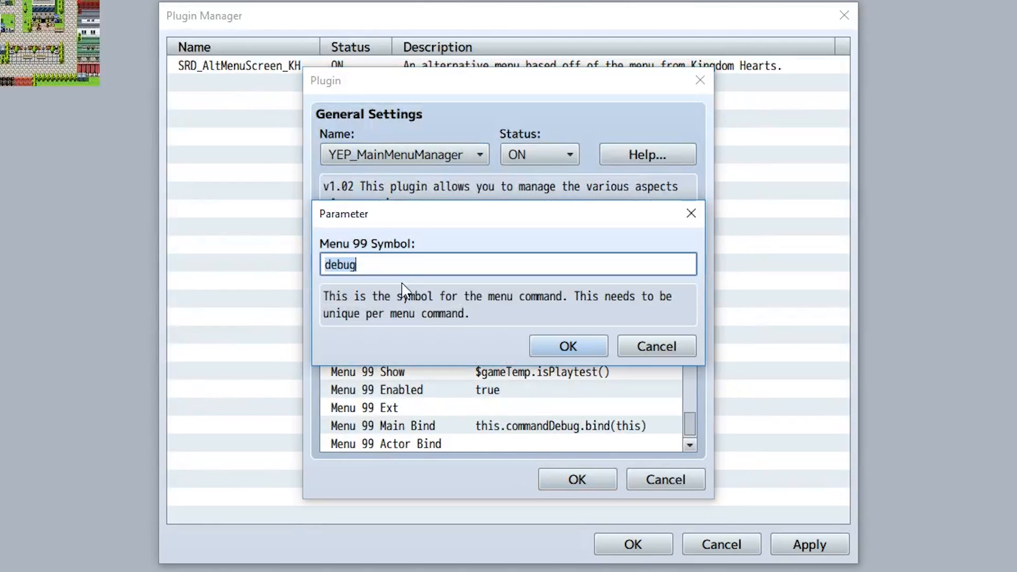
{"action": "left_click", "coordinate": [569, 346]}
{"action": "left_click", "coordinate": [577, 479]}
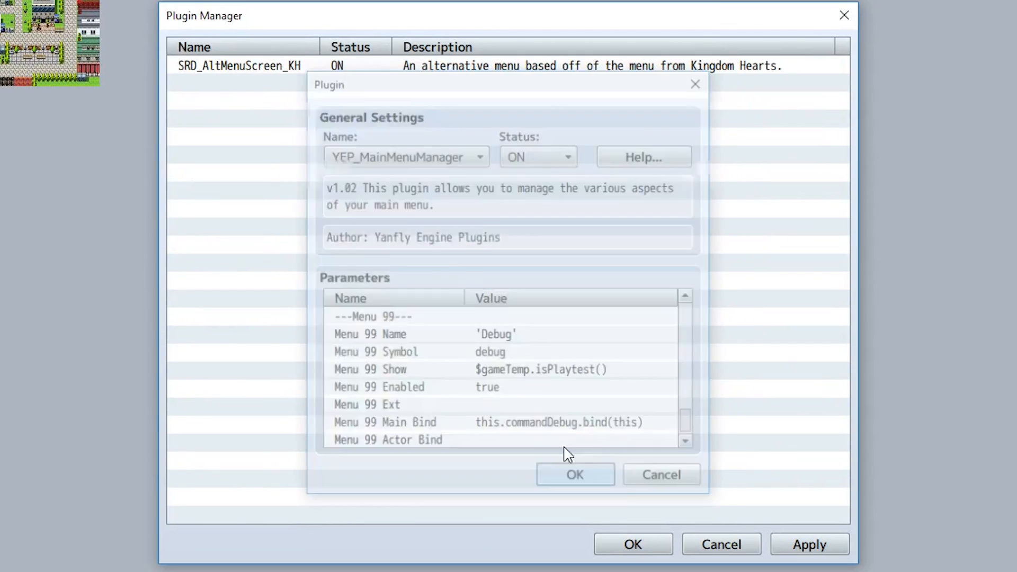
Set Command Symbol 1 of the SRD_AltMenuScreen_KH plugin to "debug".
{"action": "double_click", "coordinate": [300, 69]}
{"action": "scroll", "coordinate": [674, 352], "scroll_direction": "down", "scroll_amount": 8}
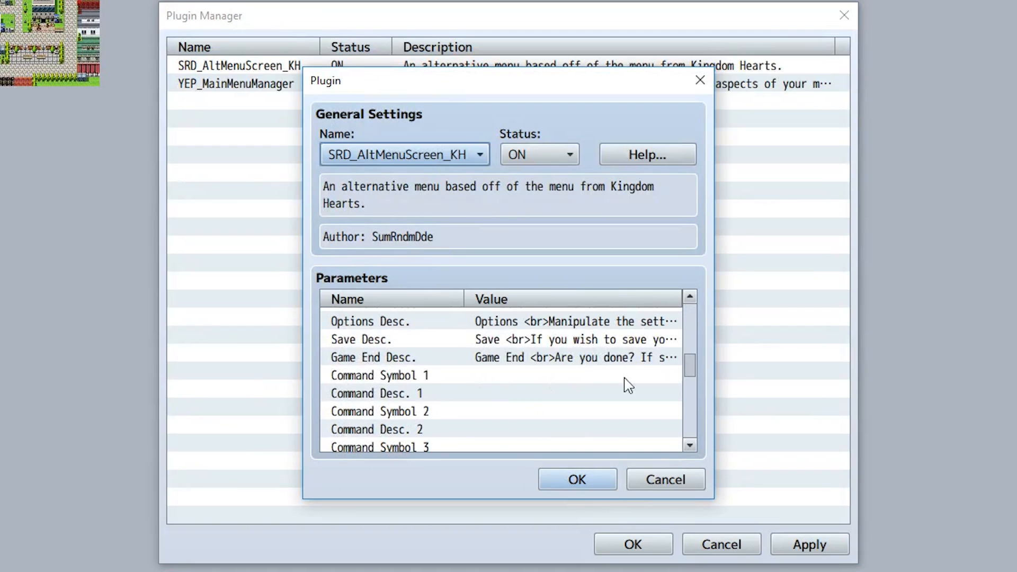
{"action": "double_click", "coordinate": [484, 376]}
{"action": "type", "text": "debug"}
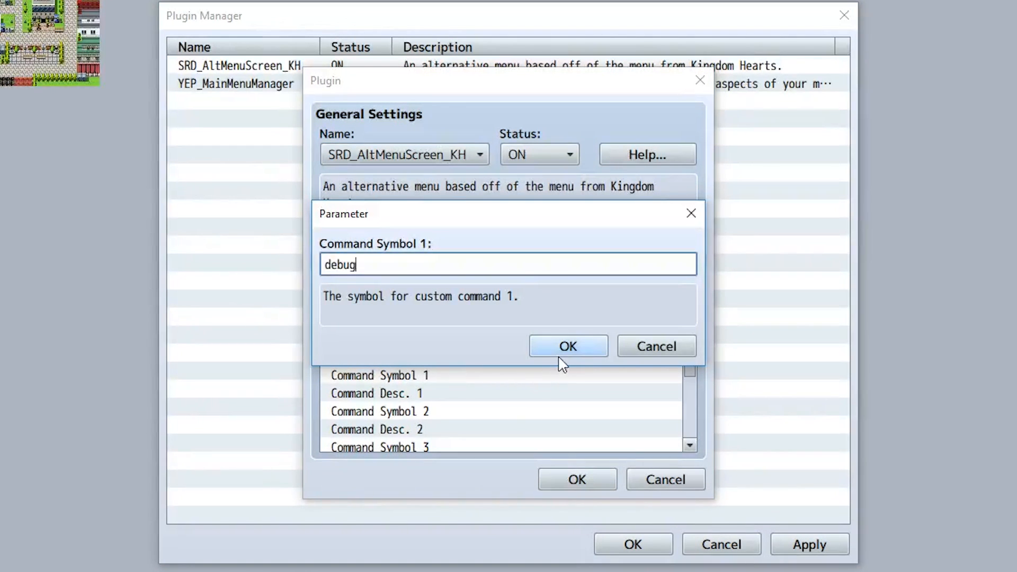
{"action": "left_click", "coordinate": [560, 350]}
Set Command Desc. 1 of the SRD_AltMenuScreen_KH plugin to "This is for testing purposeins".
{"action": "left_click", "coordinate": [450, 395]}
{"action": "double_click", "coordinate": [453, 402]}
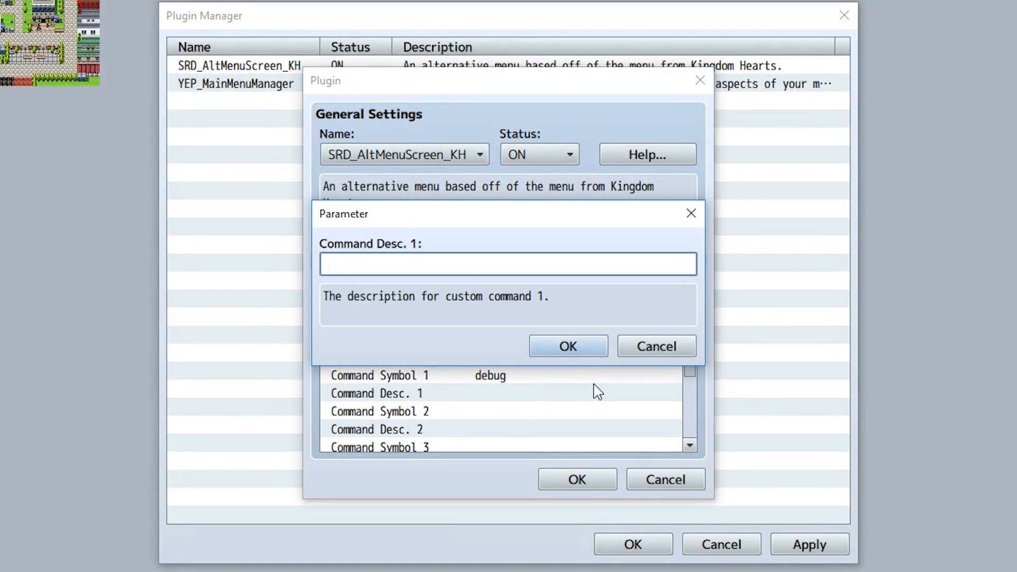
{"action": "type", "text": "This is for testing purposeins"}
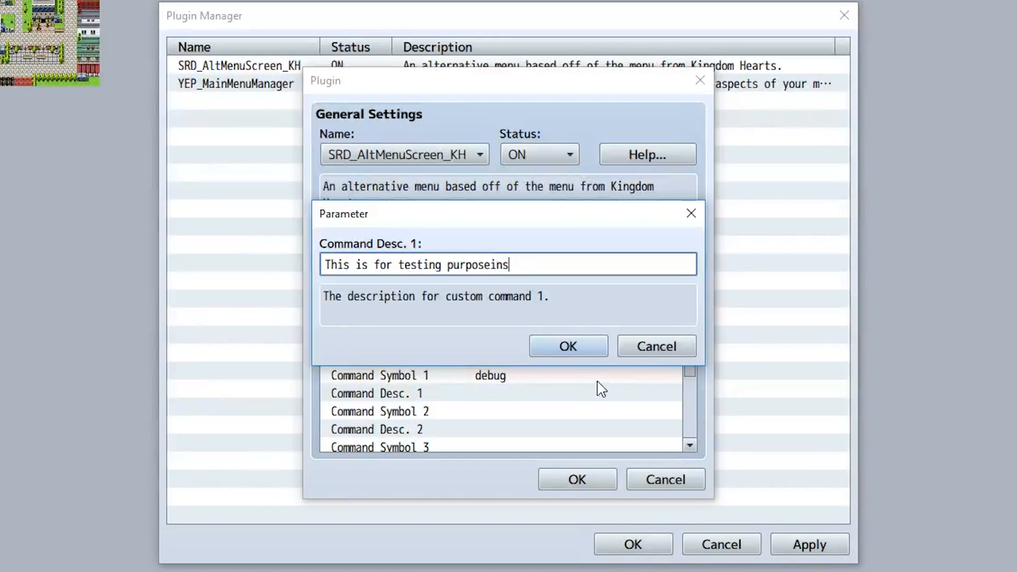
{"action": "left_click", "coordinate": [592, 354]}
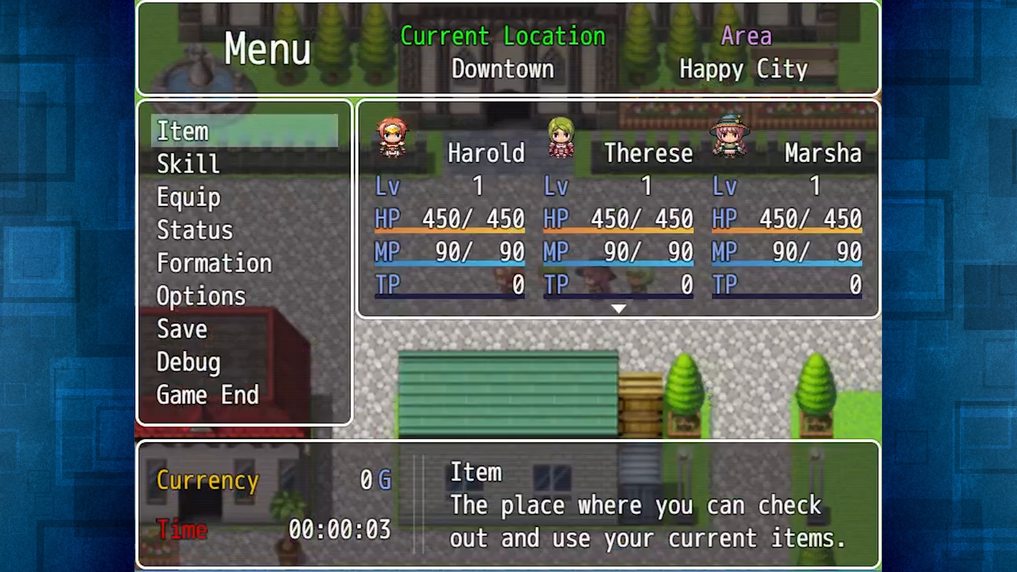
Check the in-game menu in a playtest by opening the Item screen and returning to the main menu.
{"action": "key", "text": "Down"}
{"action": "key", "text": "Down"}
{"action": "key", "text": "Down"}
{"action": "key", "text": "Down"}
{"action": "key", "text": "Down"}
{"action": "key", "text": "Down"}
{"action": "key", "text": "Down"}
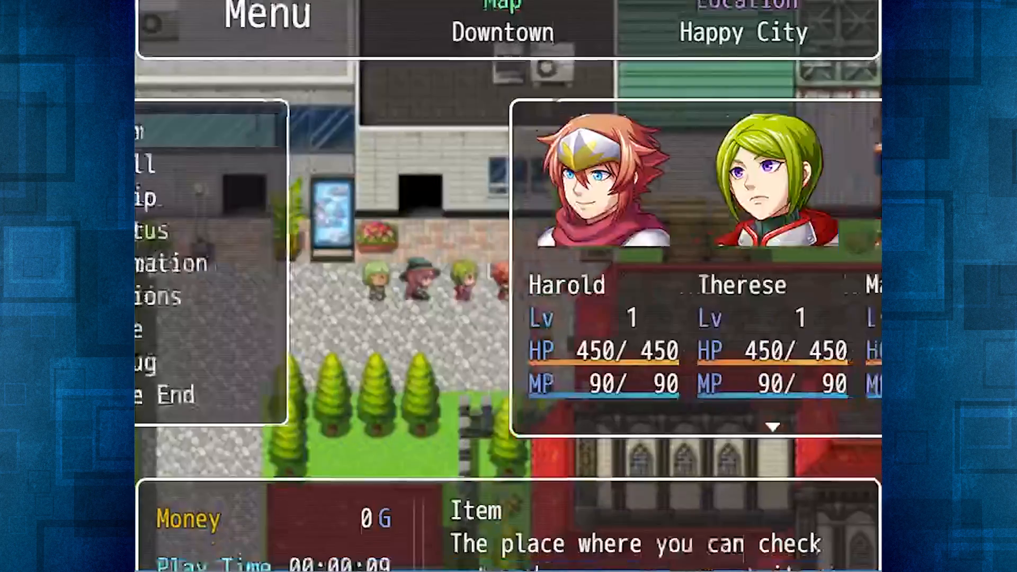
{"action": "key", "text": "Down"}
{"action": "key", "text": "Up"}
{"action": "key", "text": "Return"}
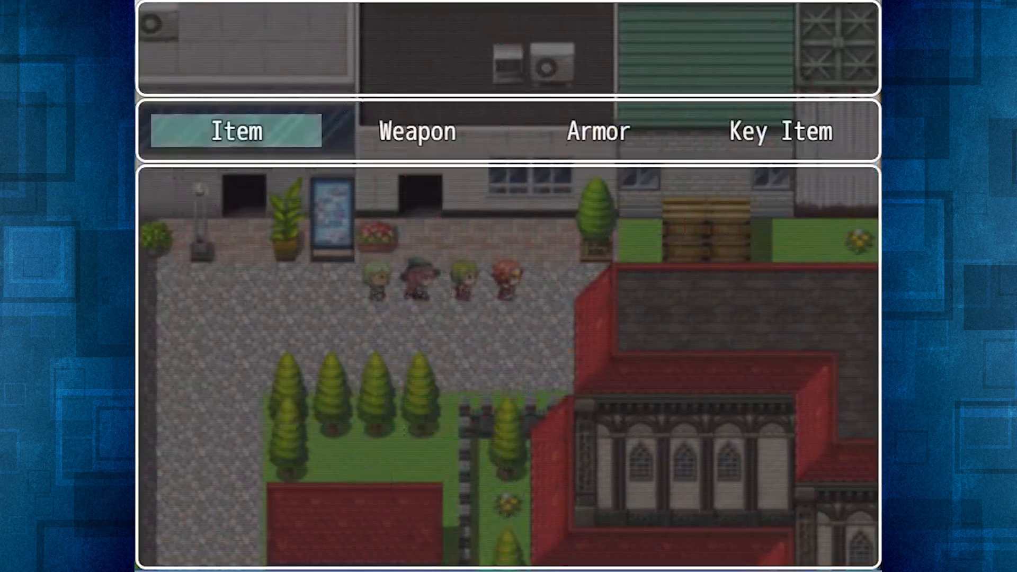
{"action": "key", "text": "Escape"}
Choose the Skill command and browse across the party members, then return to the command list.
{"action": "key", "text": "Down"}
{"action": "key", "text": "Return"}
{"action": "key", "text": "Right"}
{"action": "key", "text": "Right"}
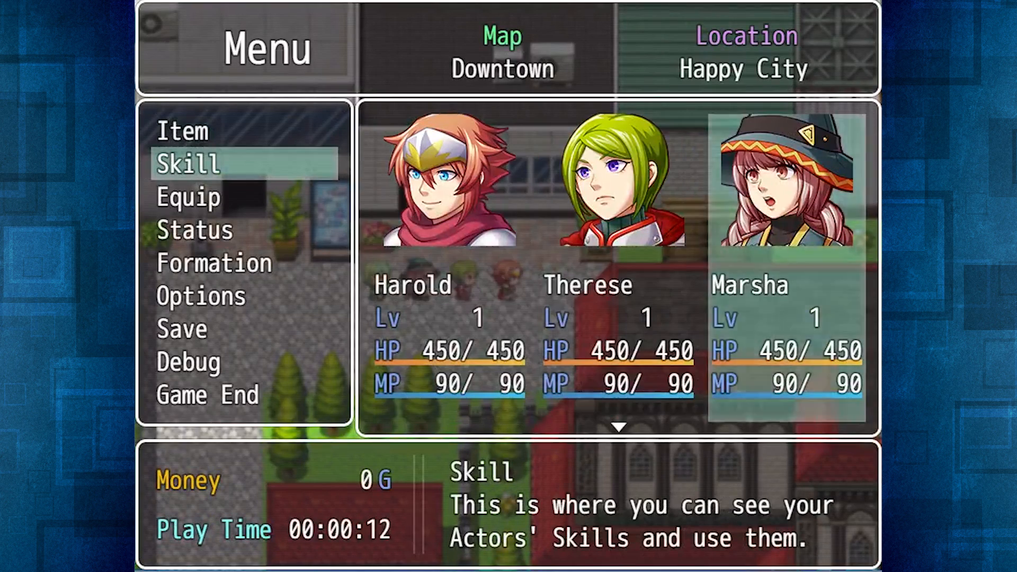
{"action": "key", "text": "Right"}
{"action": "key", "text": "Escape"}
View Therese's Status screen from the in-game menu and return to the command list.
{"action": "key", "text": "Down"}
{"action": "key", "text": "Down"}
{"action": "key", "text": "Return"}
{"action": "key", "text": "Right"}
{"action": "key", "text": "Return"}
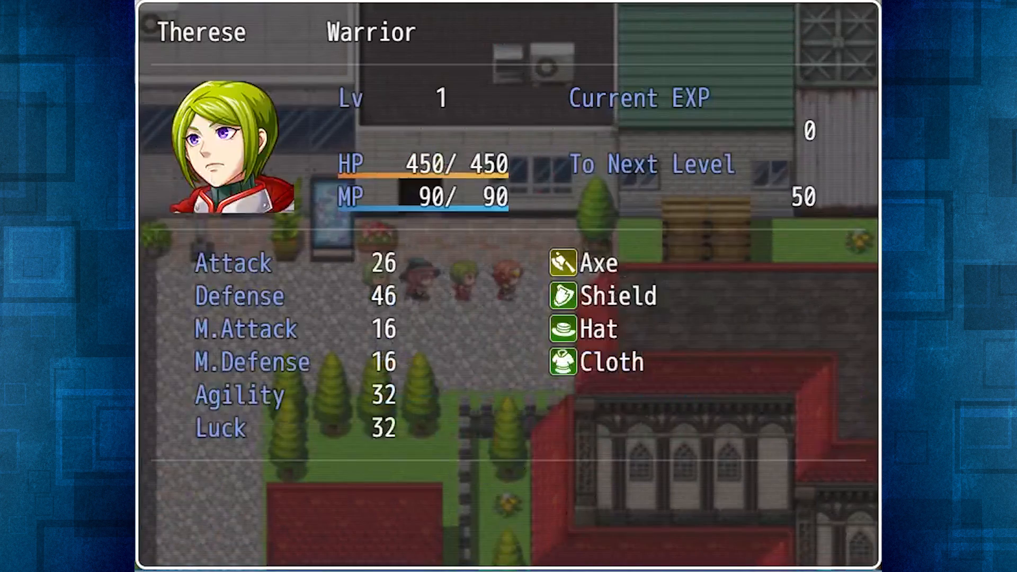
{"action": "key", "text": "Escape"}
Swap Harold and Therese in the party order with the Formation command.
{"action": "key", "text": "Down"}
{"action": "key", "text": "Return"}
{"action": "key", "text": "Return"}
{"action": "key", "text": "Left"}
Swap Therese with Lucius so that Lucius takes first place in the party.
{"action": "key", "text": "Return"}
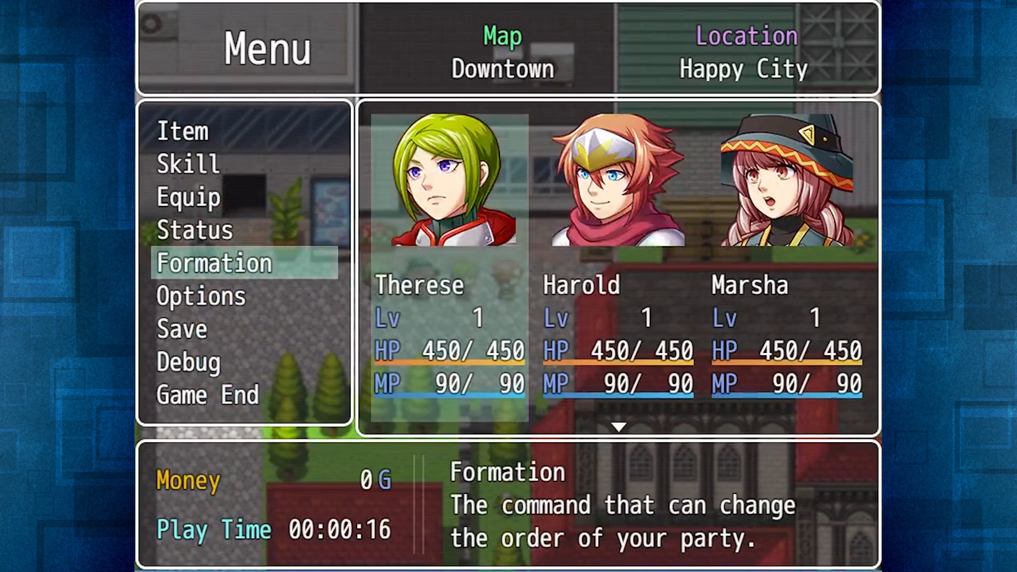
{"action": "key", "text": "Return"}
{"action": "key", "text": "Left"}
Swap Harold and Marsha in the party order and leave Formation mode.
{"action": "key", "text": "Return"}
{"action": "key", "text": "Right"}
{"action": "key", "text": "Right"}
{"action": "key", "text": "Return"}
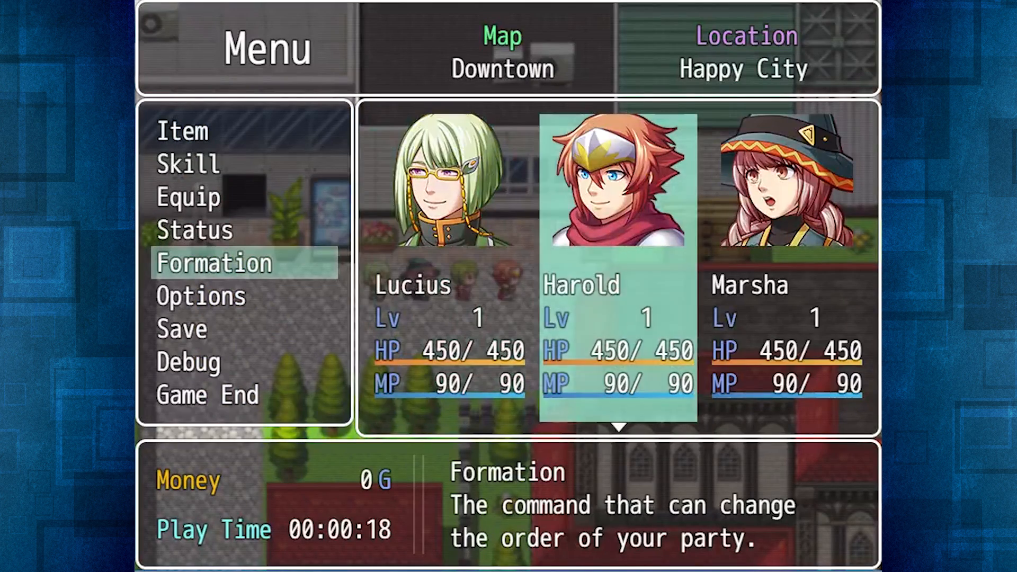
{"action": "key", "text": "Right"}
Check the Options screen from the in-game menu, then close the menu back to the map.
{"action": "key", "text": "Return"}
{"action": "key", "text": "Left"}
{"action": "key", "text": "Escape"}
{"action": "key", "text": "Down"}
{"action": "key", "text": "Return"}
{"action": "key", "text": "Escape"}
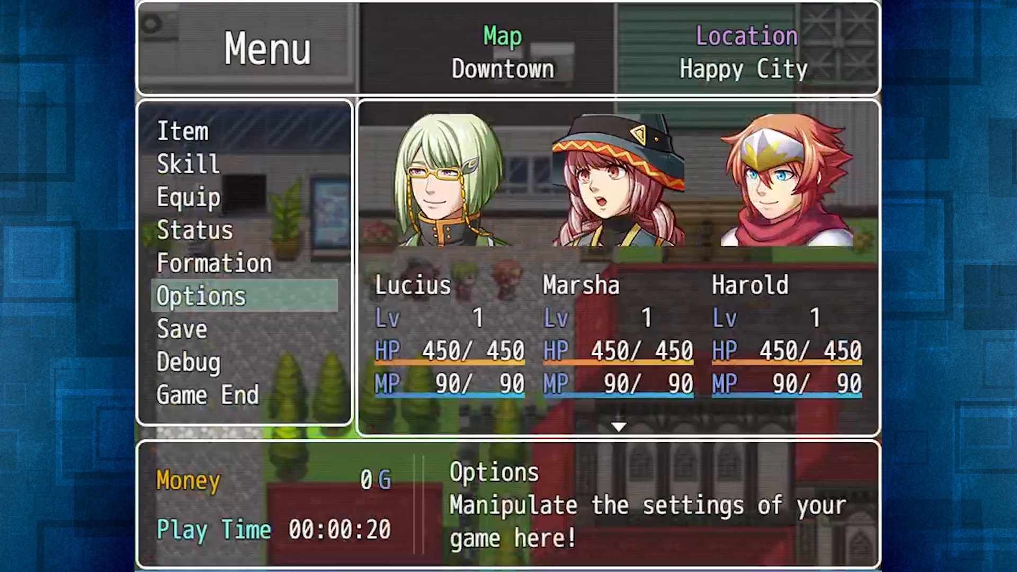
{"action": "key", "text": "Down"}
{"action": "key", "text": "Escape"}
{"action": "key", "text": "Escape"}
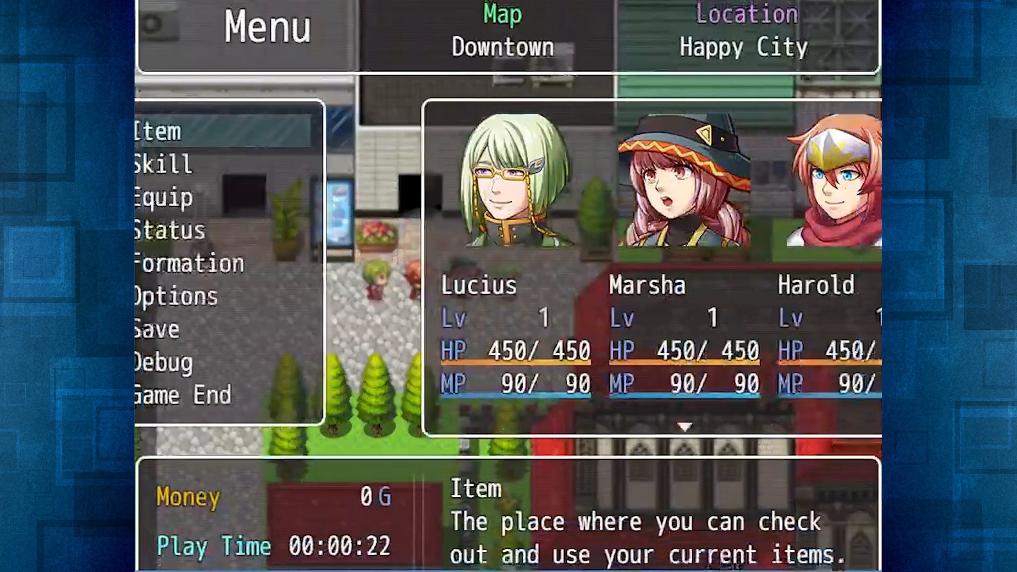
Reopen the in-game menu and go down to the Debug command to check its custom description.
{"action": "key", "text": "Down"}
{"action": "key", "text": "Down"}
Check the Game End command's description, open its screen and cancel back to the menu.
{"action": "key", "text": "Down"}
{"action": "key", "text": "Down"}
{"action": "key", "text": "Down"}
{"action": "key", "text": "Down"}
{"action": "key", "text": "Down"}
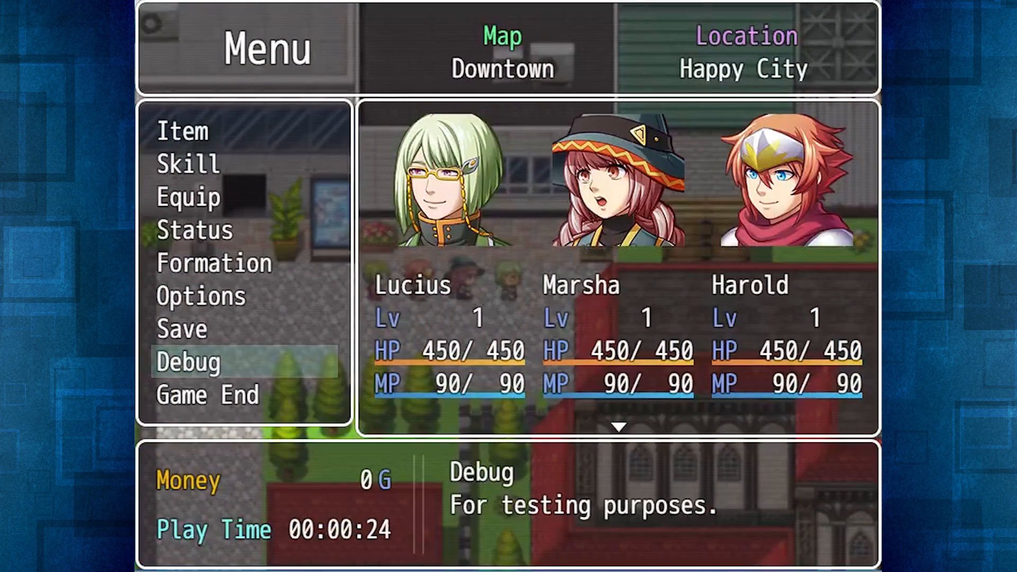
{"action": "key", "text": "Down"}
{"action": "key", "text": "Up"}
{"action": "key", "text": "Down"}
{"action": "key", "text": "Return"}
{"action": "key", "text": "Escape"}
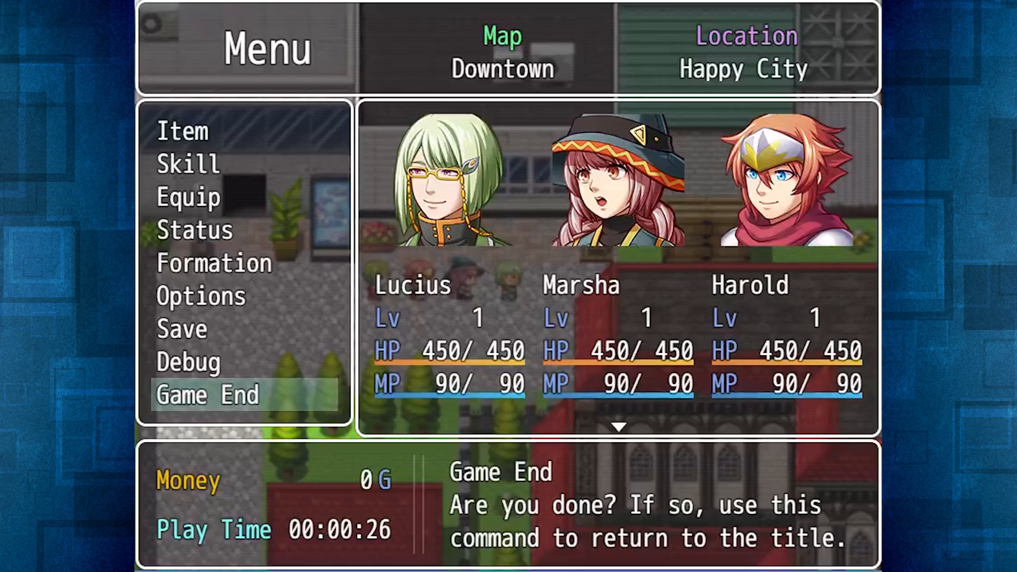
Open the Debug screen from the in-game menu, return, and move up to the Options command.
{"action": "key", "text": "Up"}
{"action": "key", "text": "Return"}
{"action": "key", "text": "Escape"}
{"action": "key", "text": "Up"}
{"action": "key", "text": "Up"}
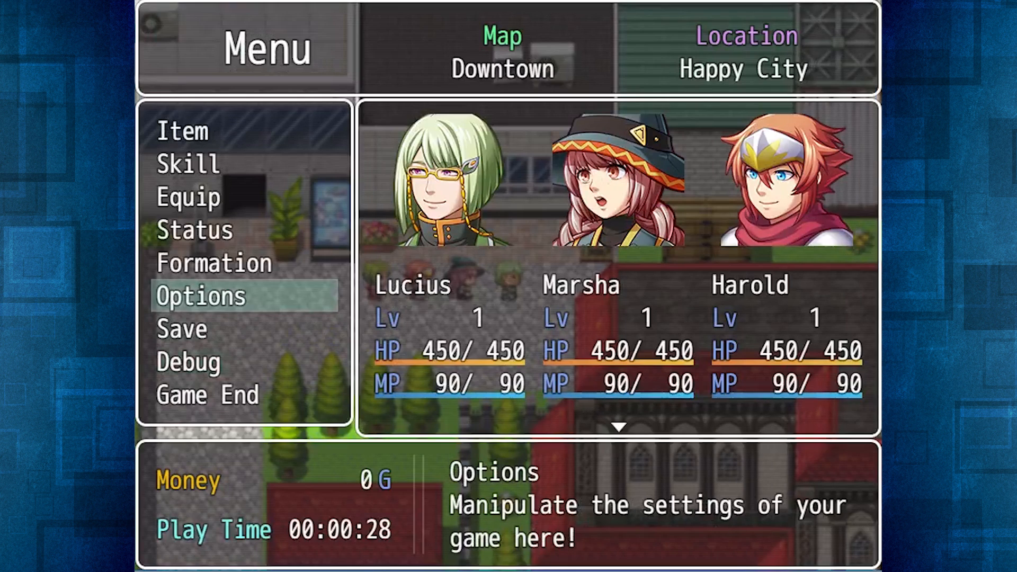
Open the Save screen from the in-game menu, return without saving, and highlight Options again.
{"action": "key", "text": "Down"}
{"action": "key", "text": "Return"}
{"action": "key", "text": "Escape"}
{"action": "key", "text": "Up"}
{"action": "key", "text": "Up"}
{"action": "key", "text": "Down"}
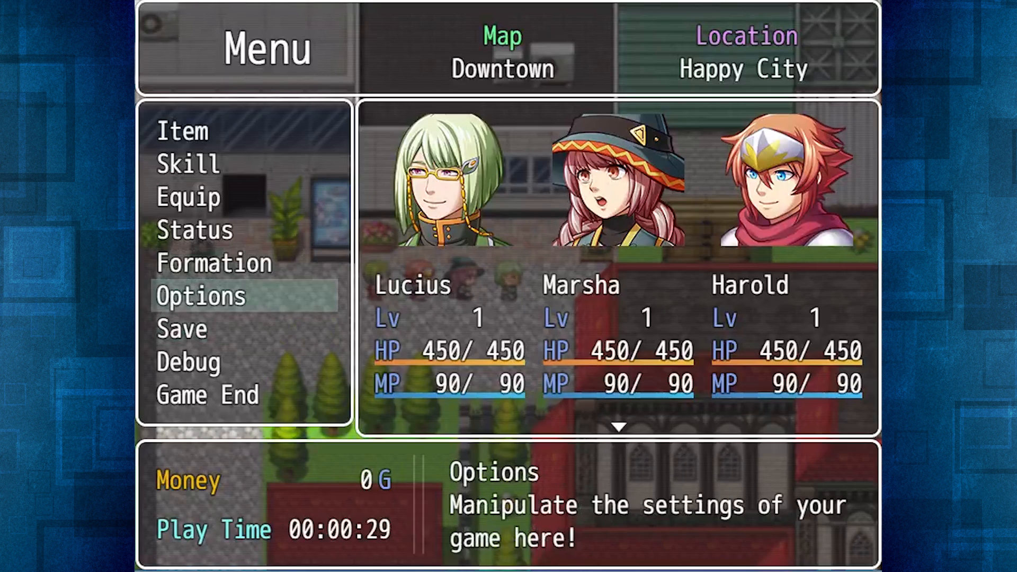